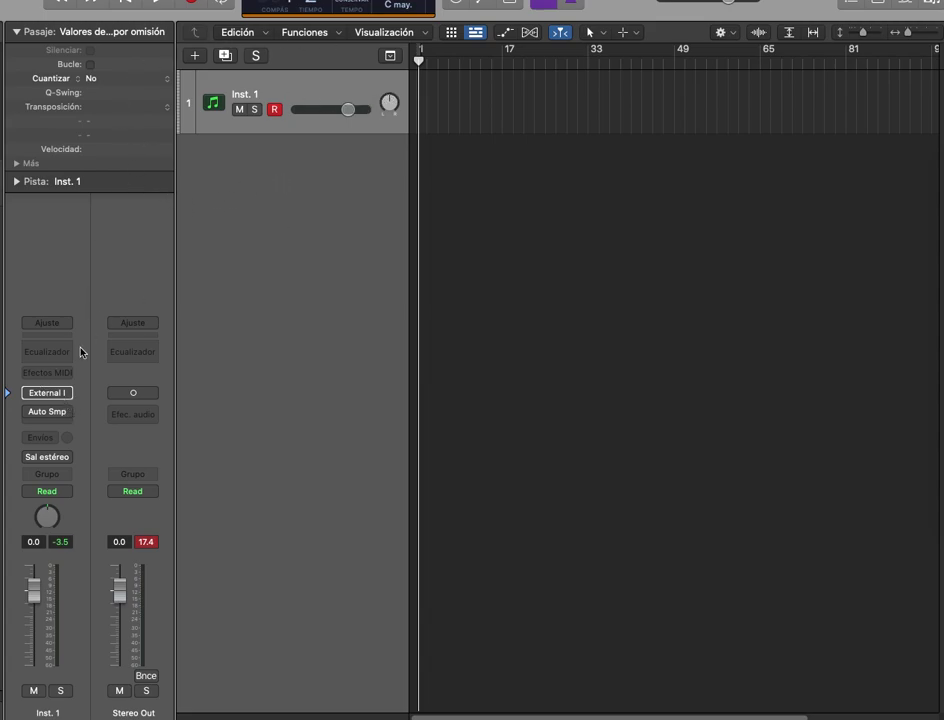
# Activate the External Instrument and Auto Sampler plug-ins on the Inst. 1 channel and bring up the Auto Sampler settings
pyautogui.click(68, 396)
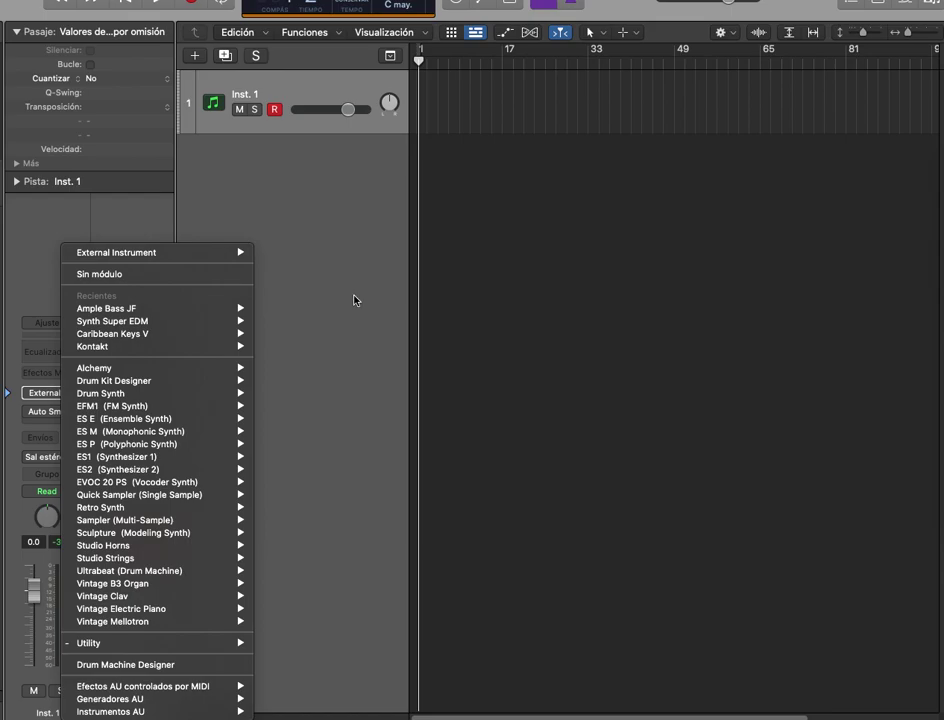
pyautogui.click(58, 386)
pyautogui.moveTo(44, 398)
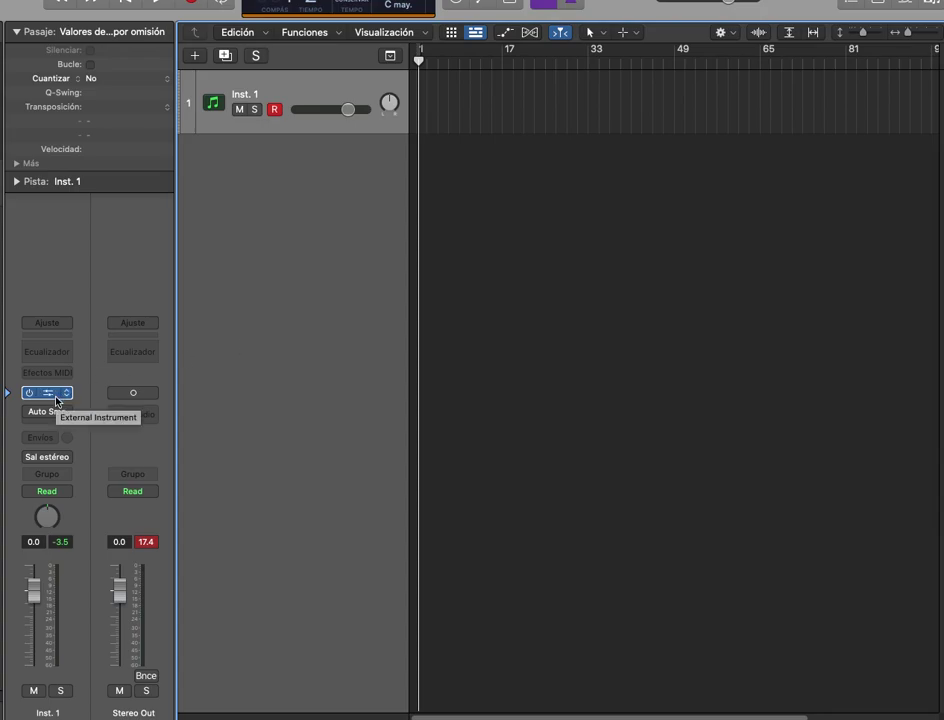
pyautogui.moveTo(69, 413)
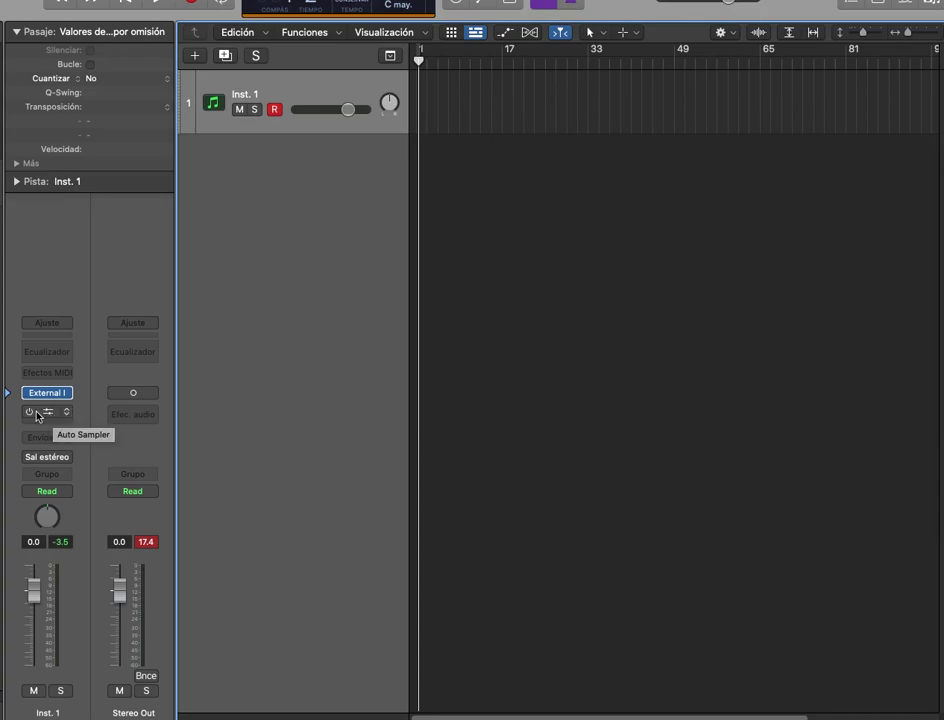
pyautogui.click(31, 412)
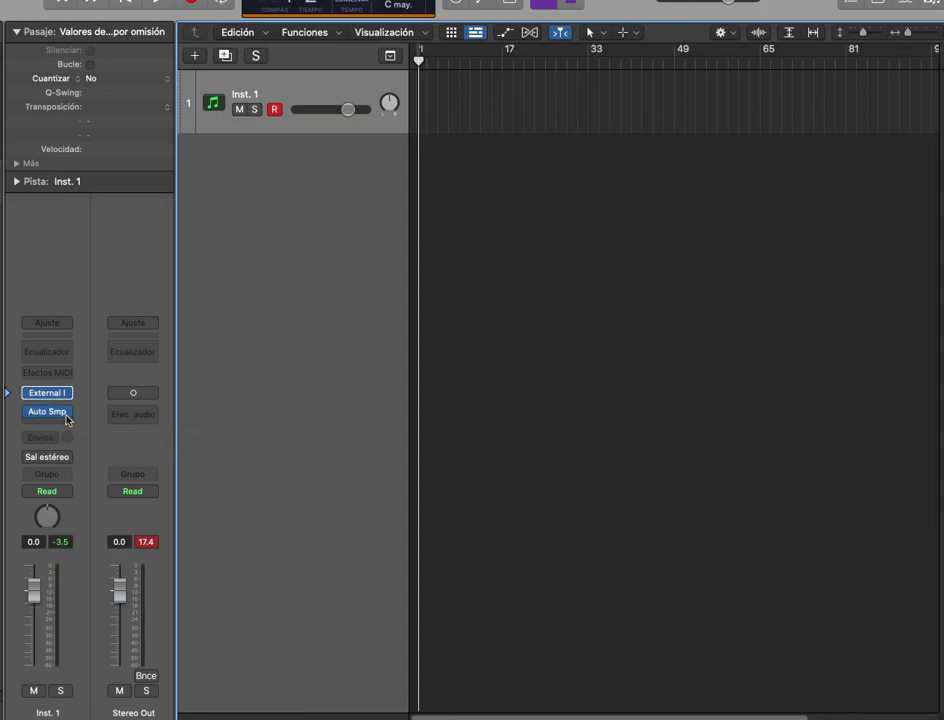
pyautogui.click(54, 416)
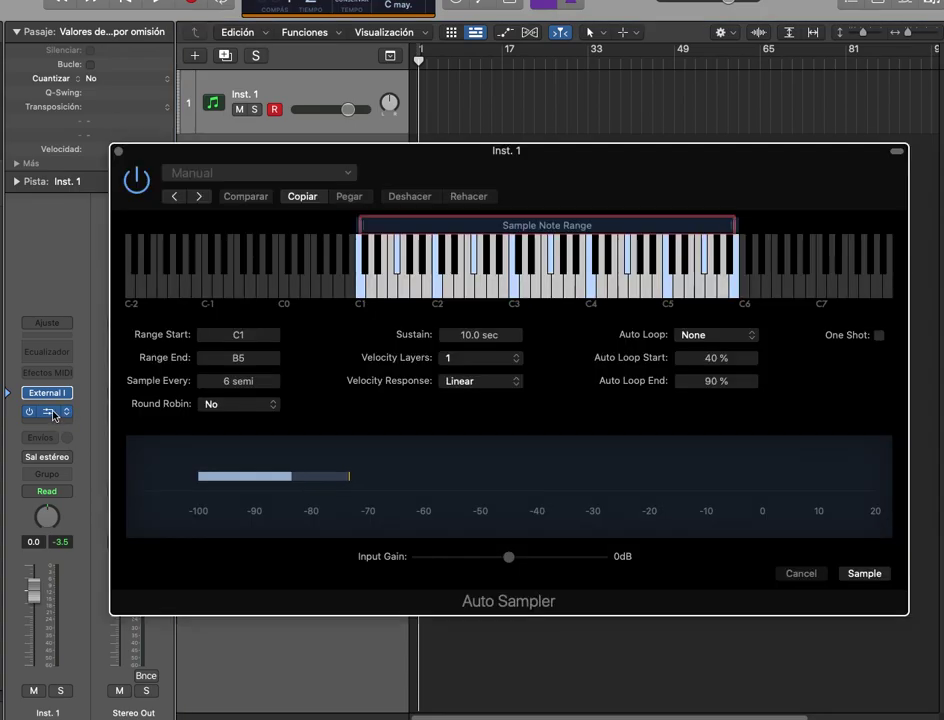
pyautogui.moveTo(549, 163); pyautogui.dragTo(470, 160)
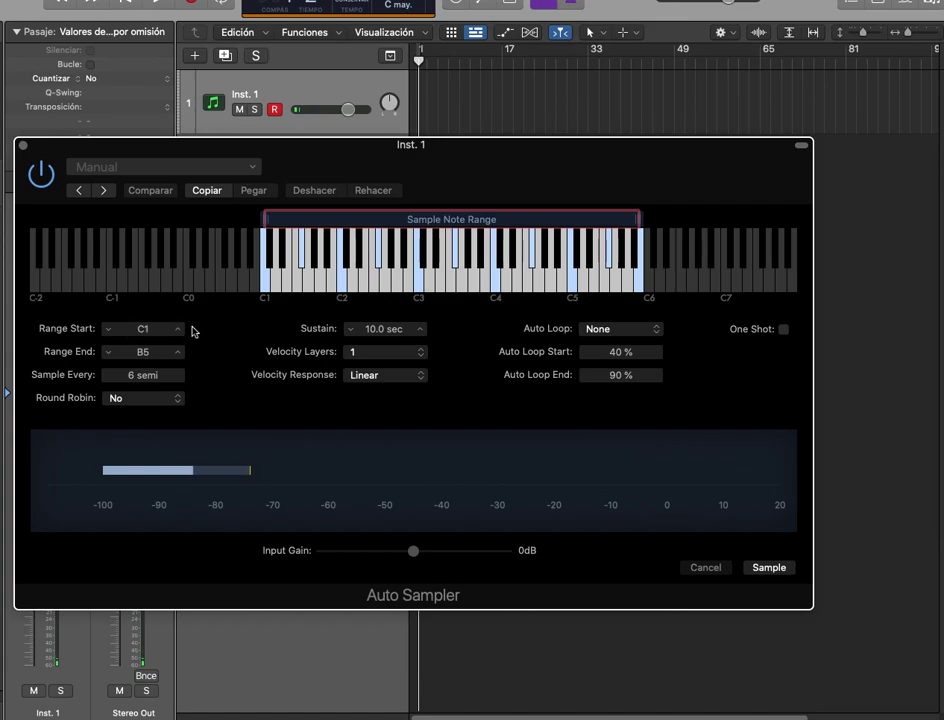
# Set the Auto Sampler's Sustain to 7.0 sec and its Auto Loop mode to Search with XFade
pyautogui.click(351, 330)
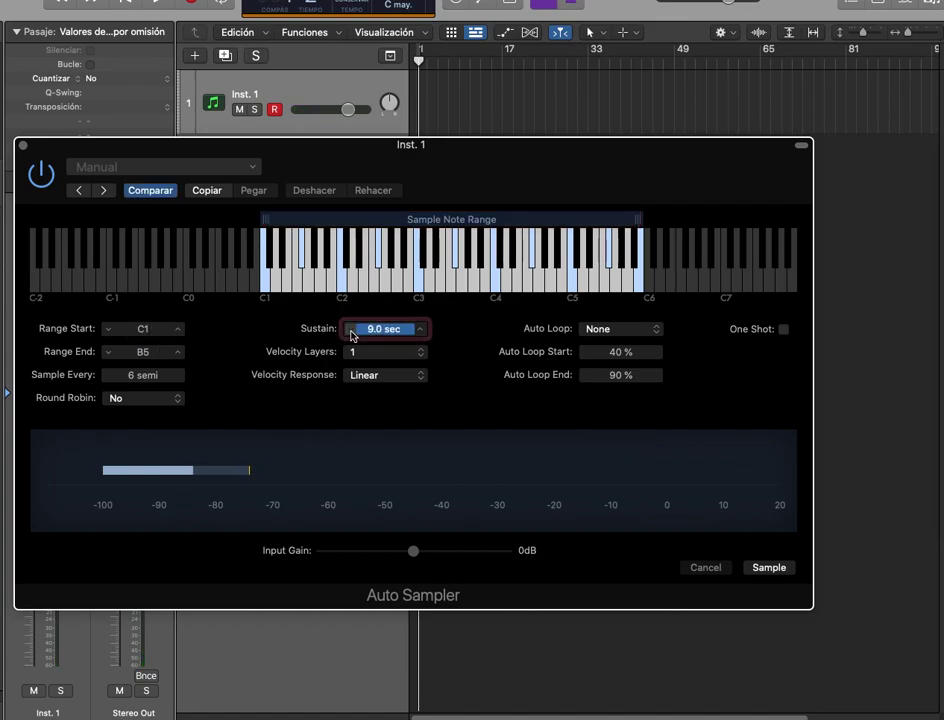
pyautogui.click(351, 331)
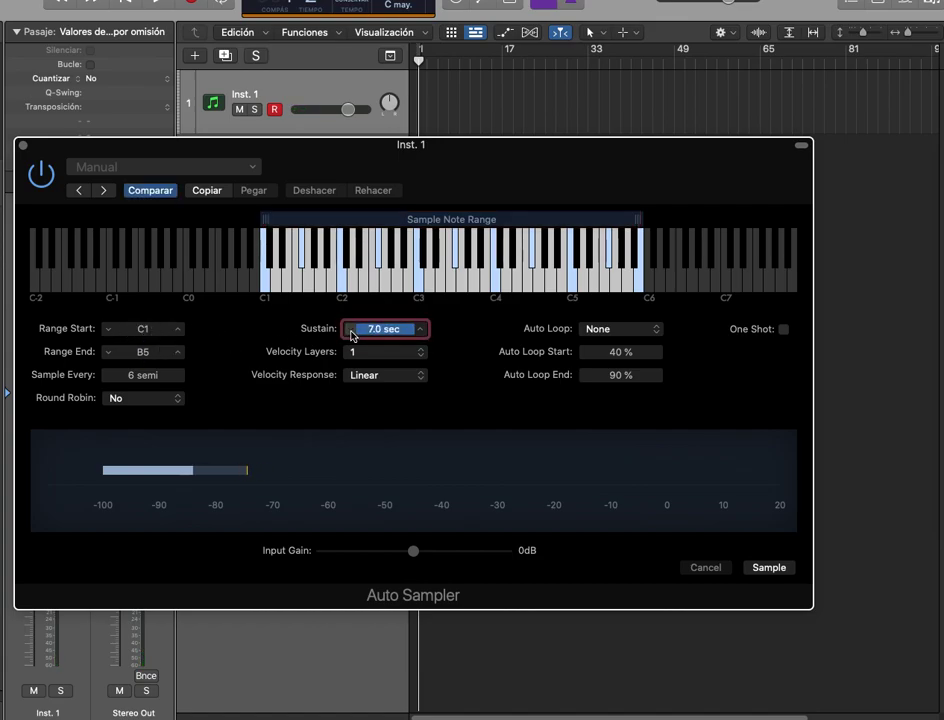
pyautogui.click(627, 331)
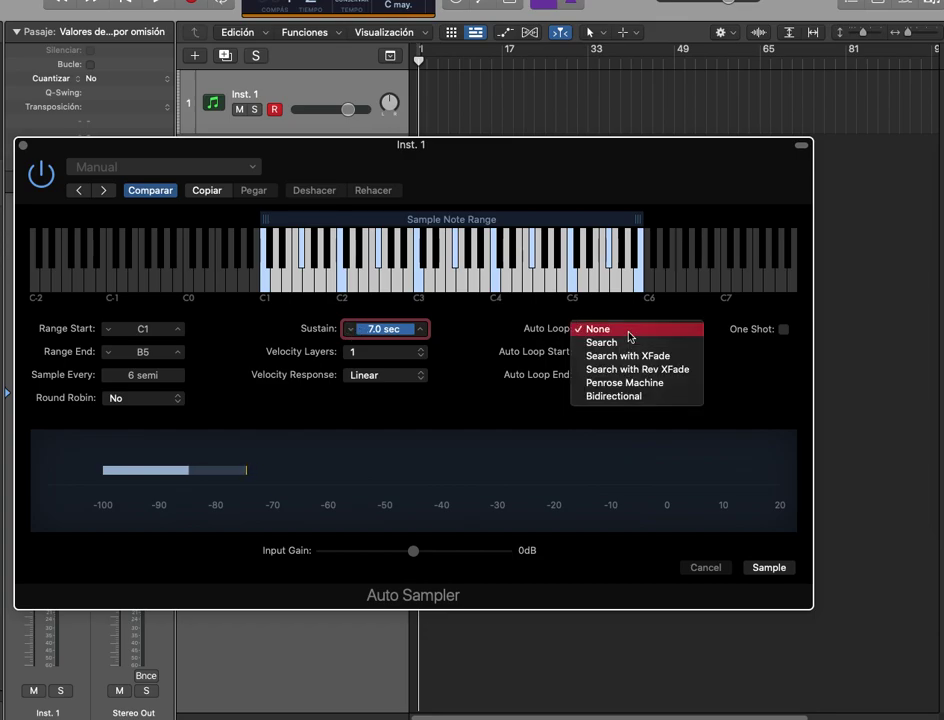
pyautogui.click(637, 356)
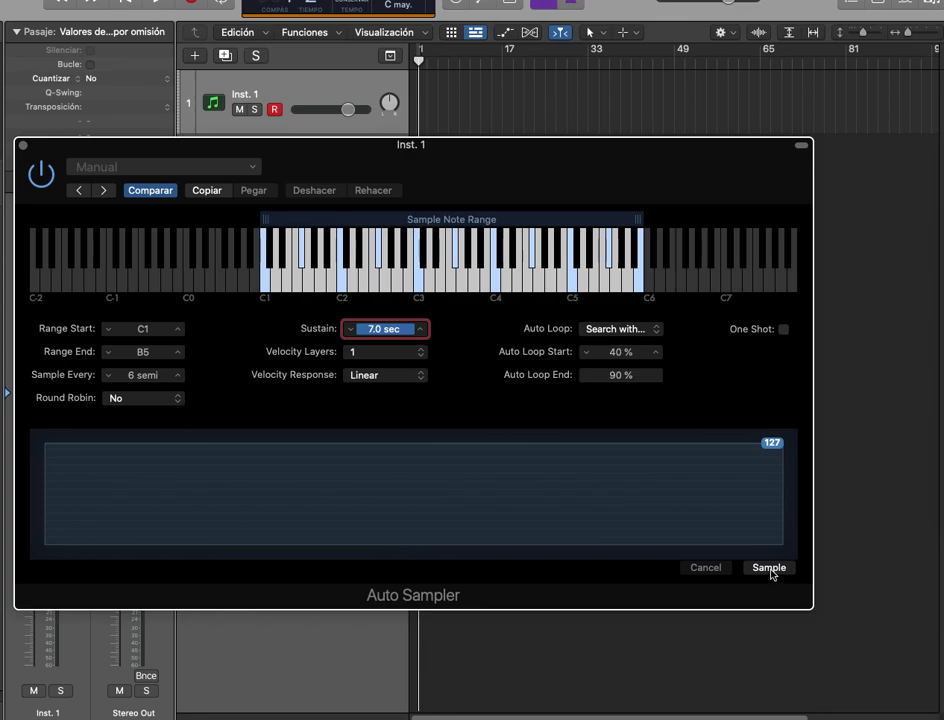
# Initiate sampling, choose the Escritorio folder as the save location and name the sampled instrument "050 STRING"
pyautogui.moveTo(772, 569)
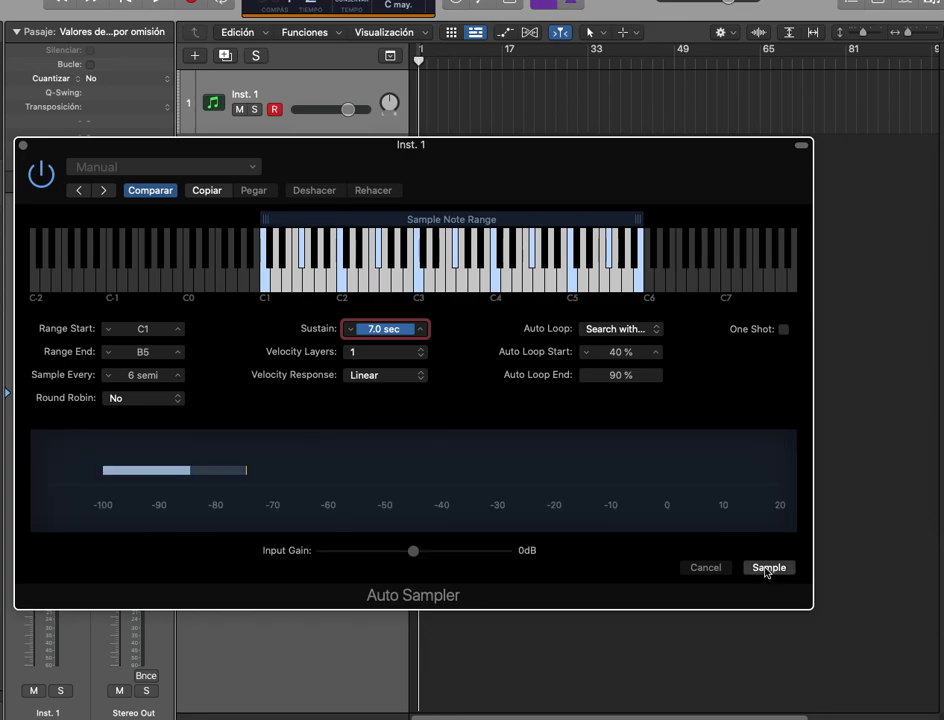
pyautogui.click(767, 568)
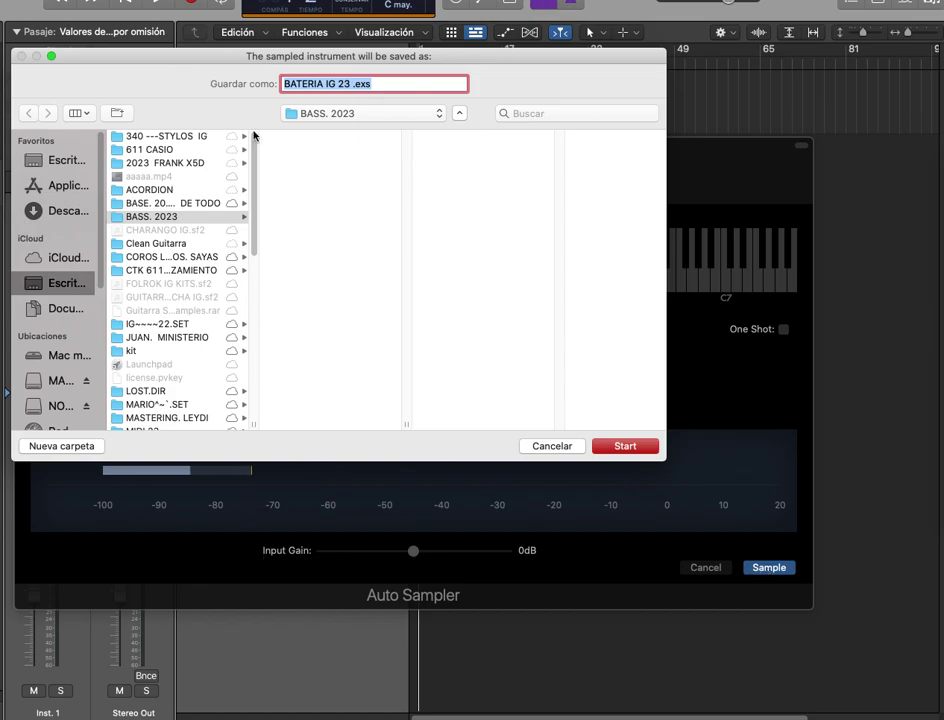
pyautogui.click(70, 162)
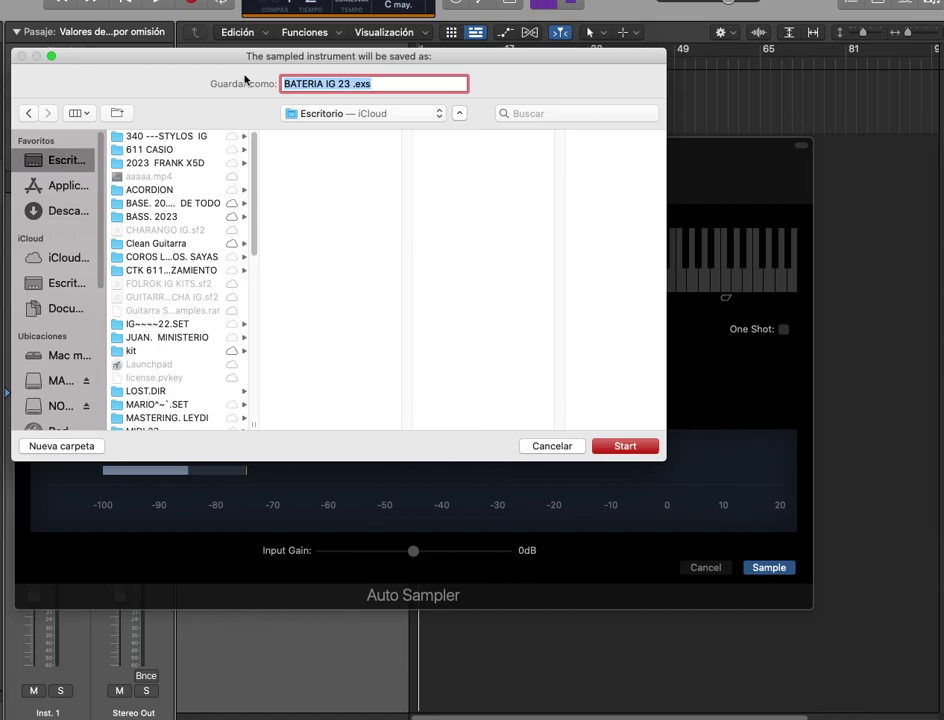
pyautogui.write('050 STRING')
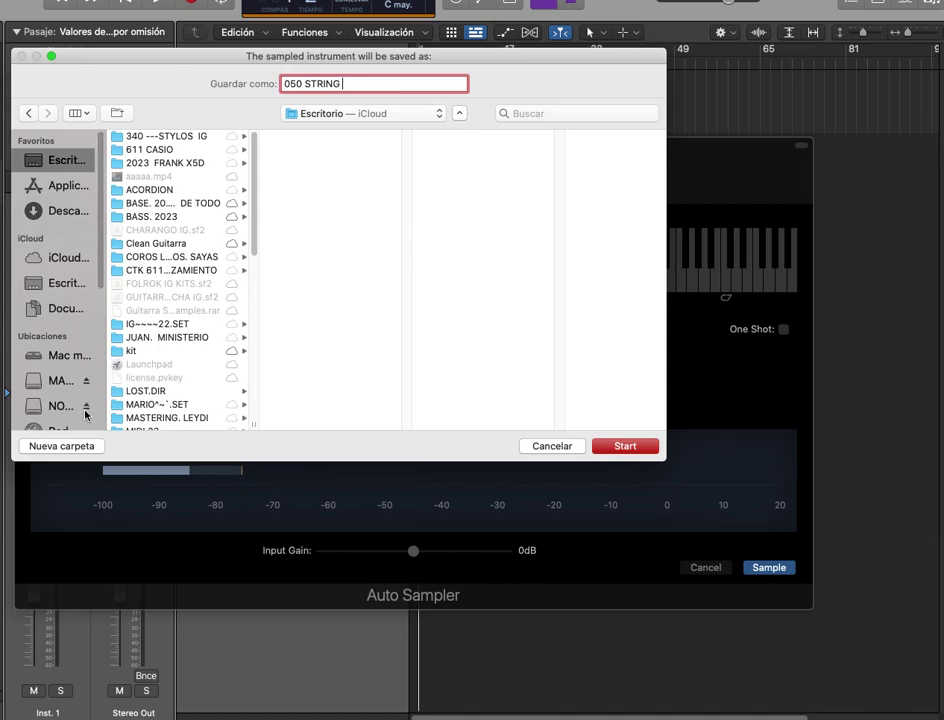
# Create a "Samples" folder inside Escritorio, run the sampling into it and close the Auto Sampler window
pyautogui.click(82, 451)
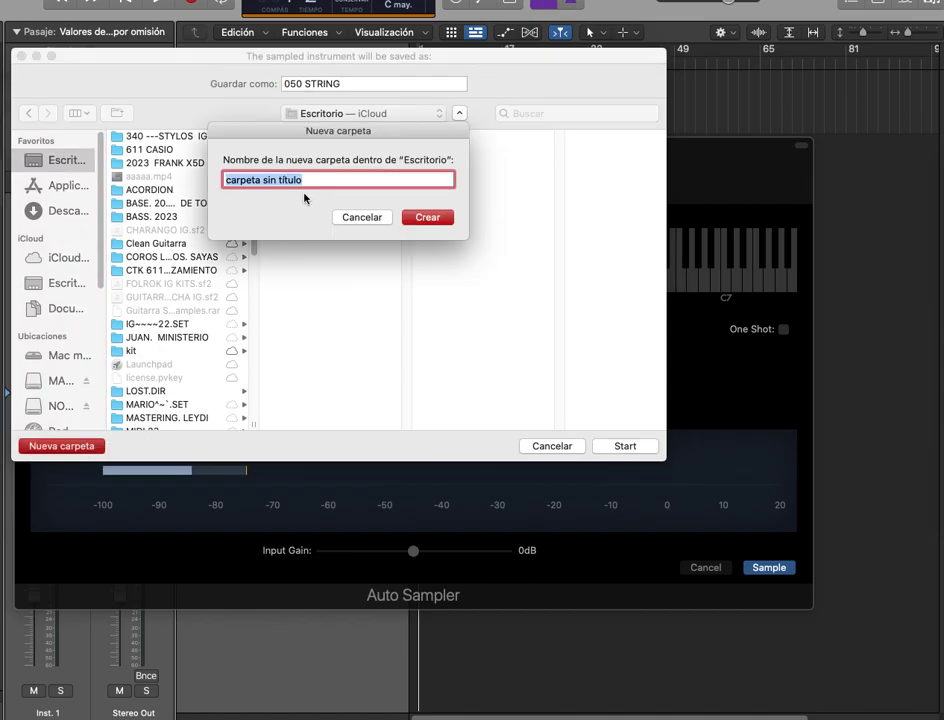
pyautogui.write('Samples')
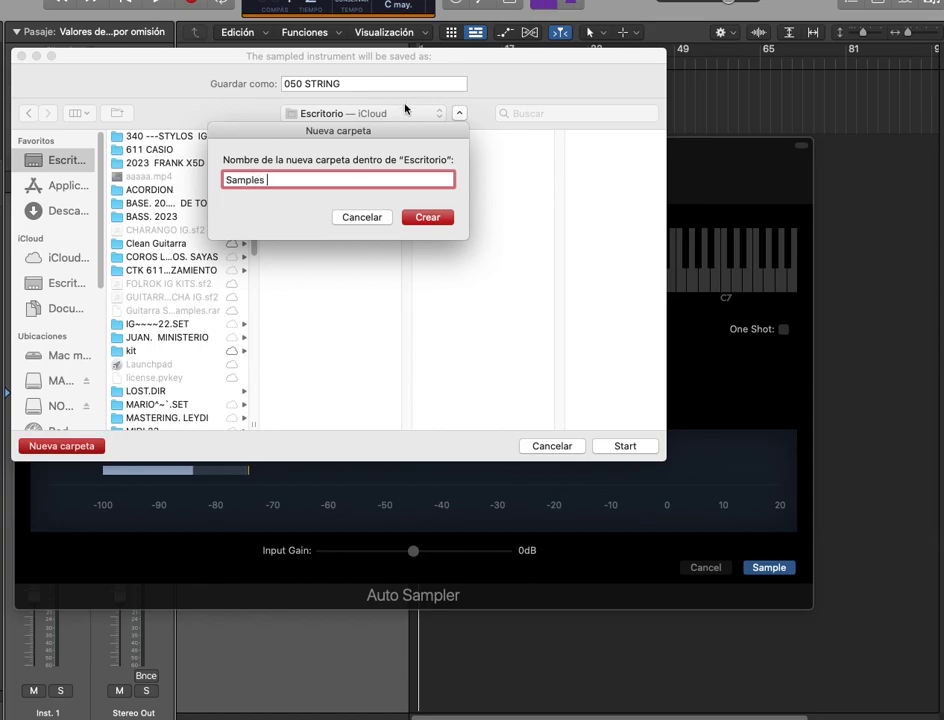
pyautogui.click(428, 217)
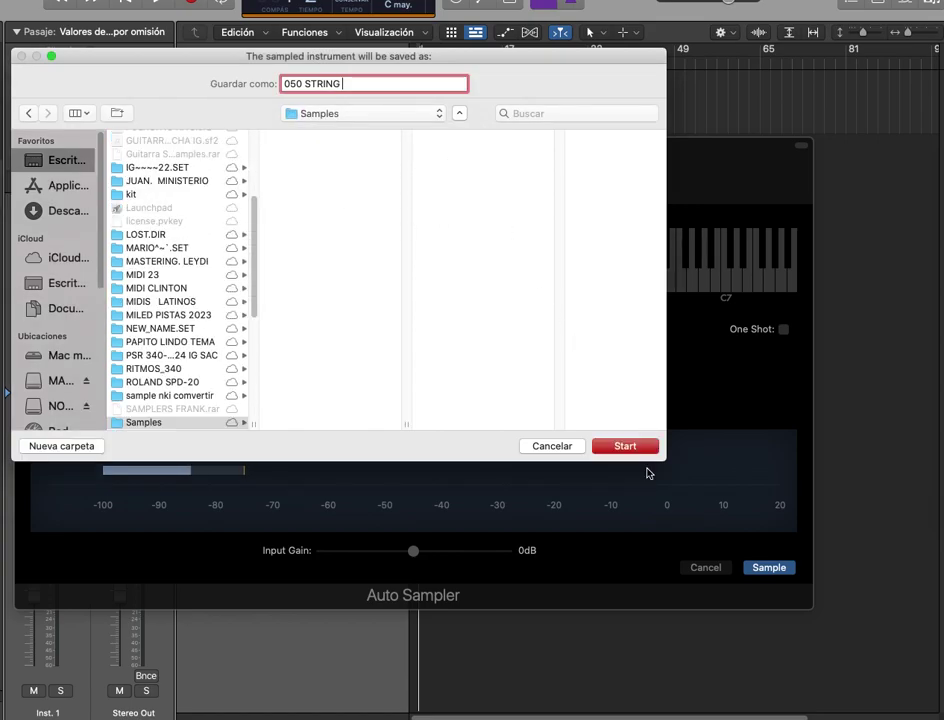
pyautogui.click(625, 446)
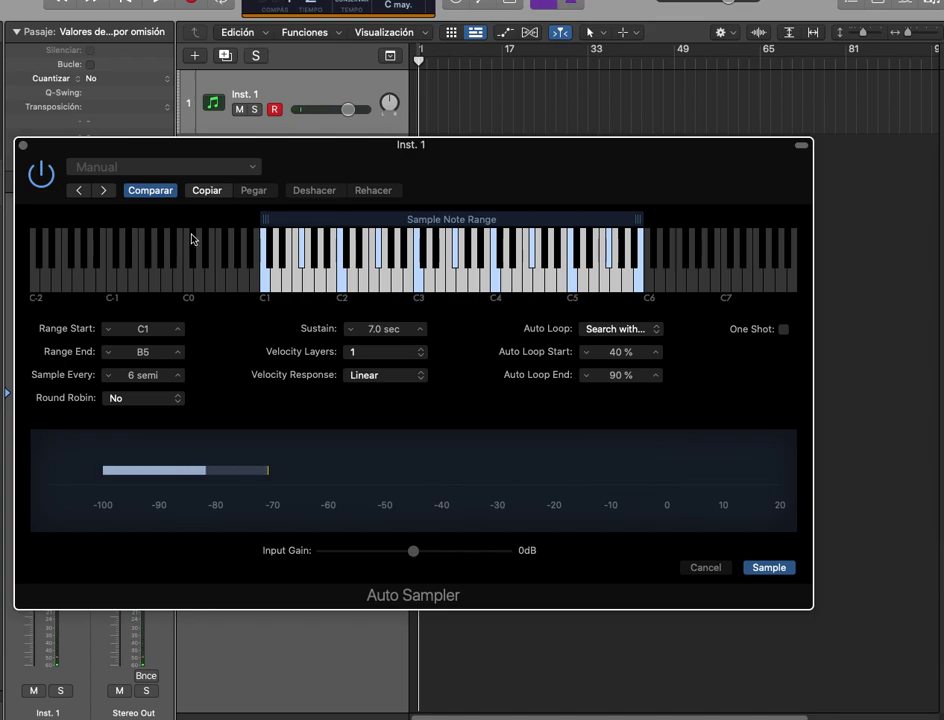
pyautogui.click(23, 146)
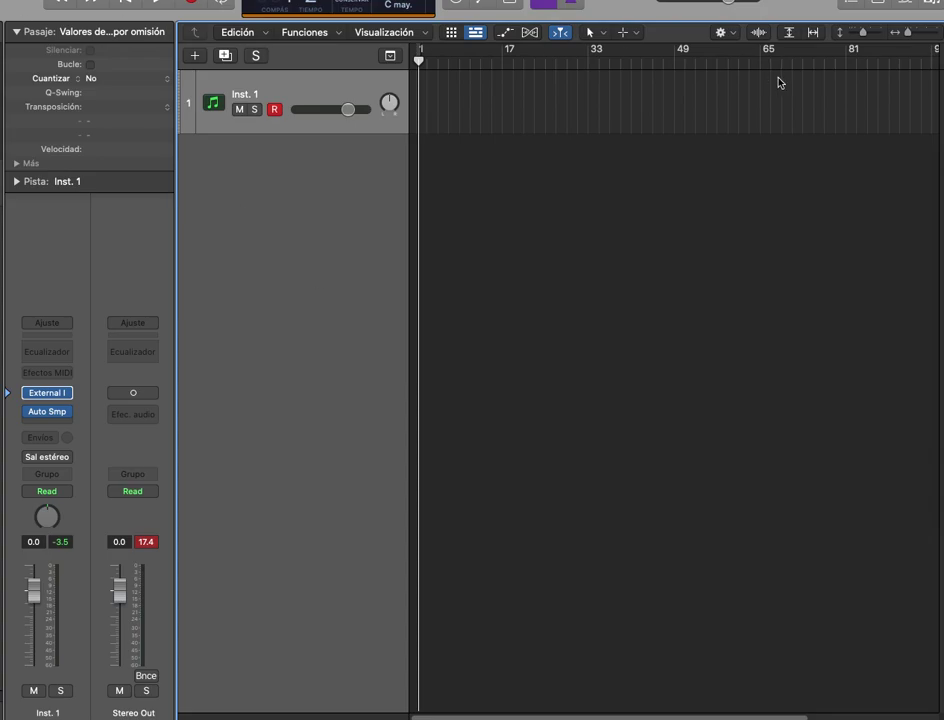
# Switch to Finder and look through the Escritorio folder for the sampled instrument's Samples folder
pyautogui.click(941, 168)
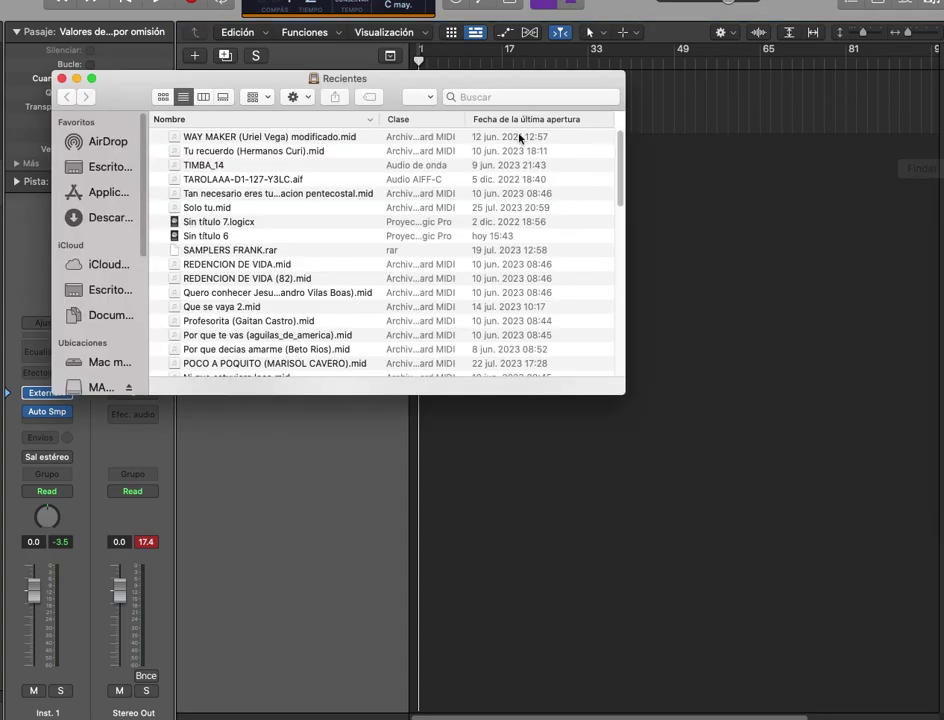
pyautogui.click(107, 172)
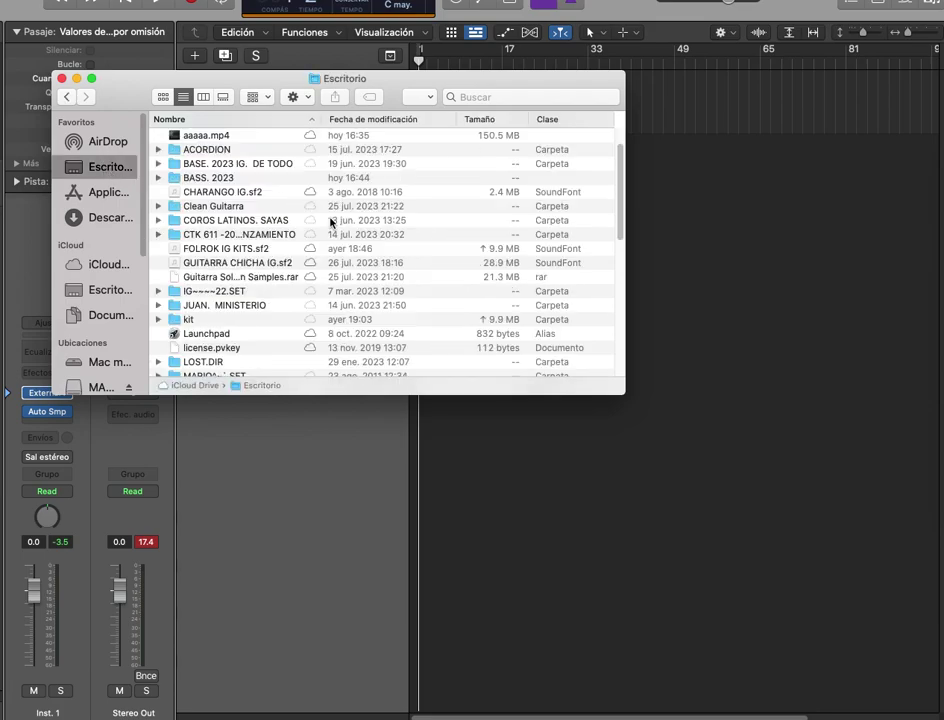
pyautogui.scroll(-5, 275, 245)
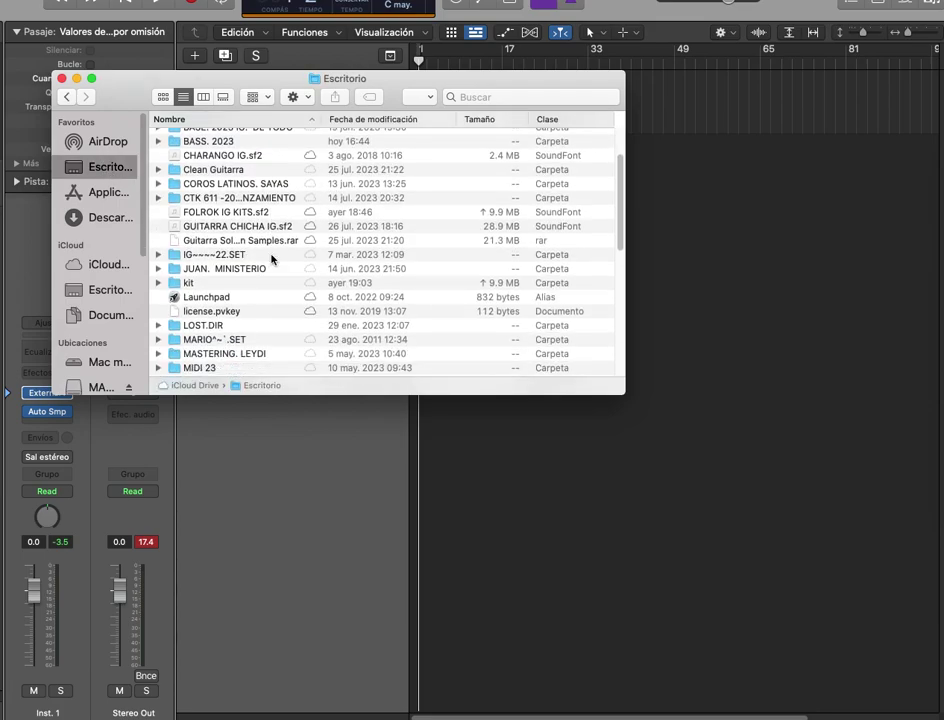
pyautogui.scroll(-5, 272, 258)
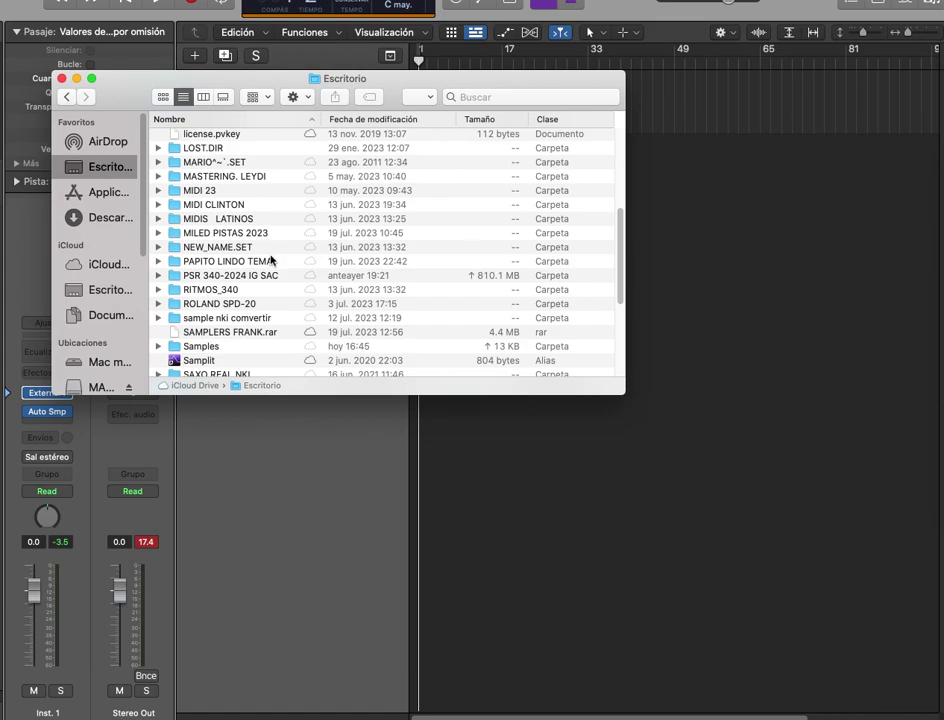
pyautogui.scroll(-1, 251, 296)
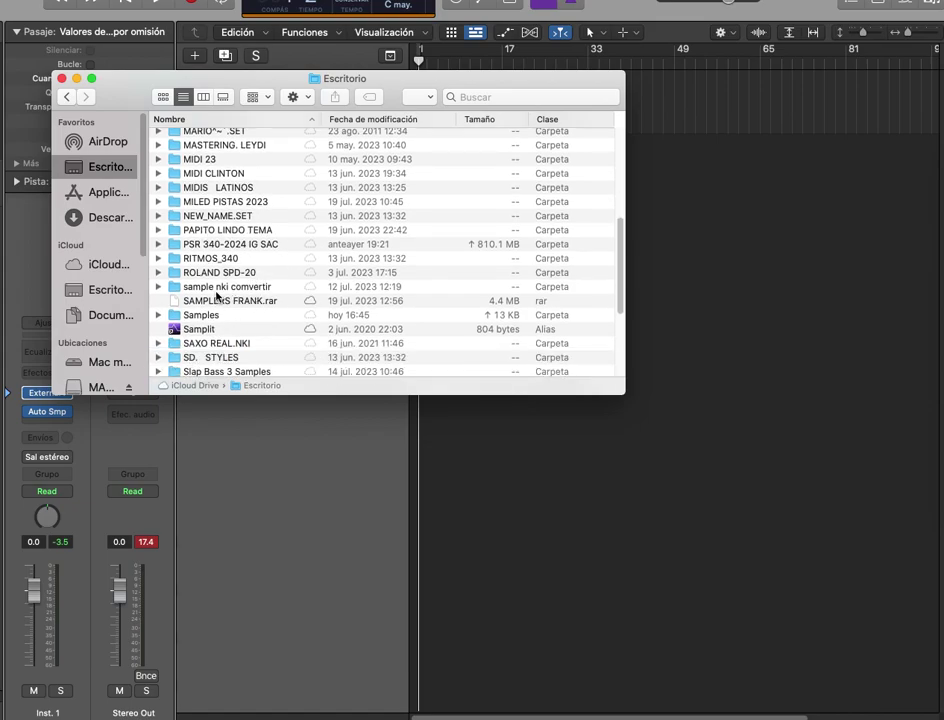
pyautogui.scroll(-1, 246, 340)
pyautogui.scroll(-3, 246, 342)
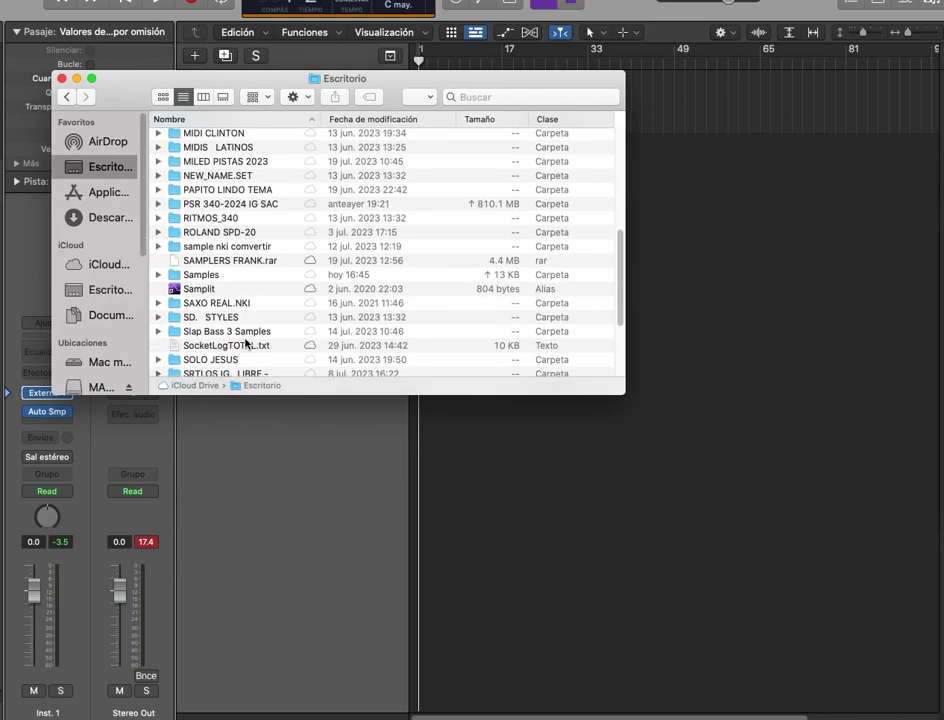
pyautogui.scroll(-5, 246, 342)
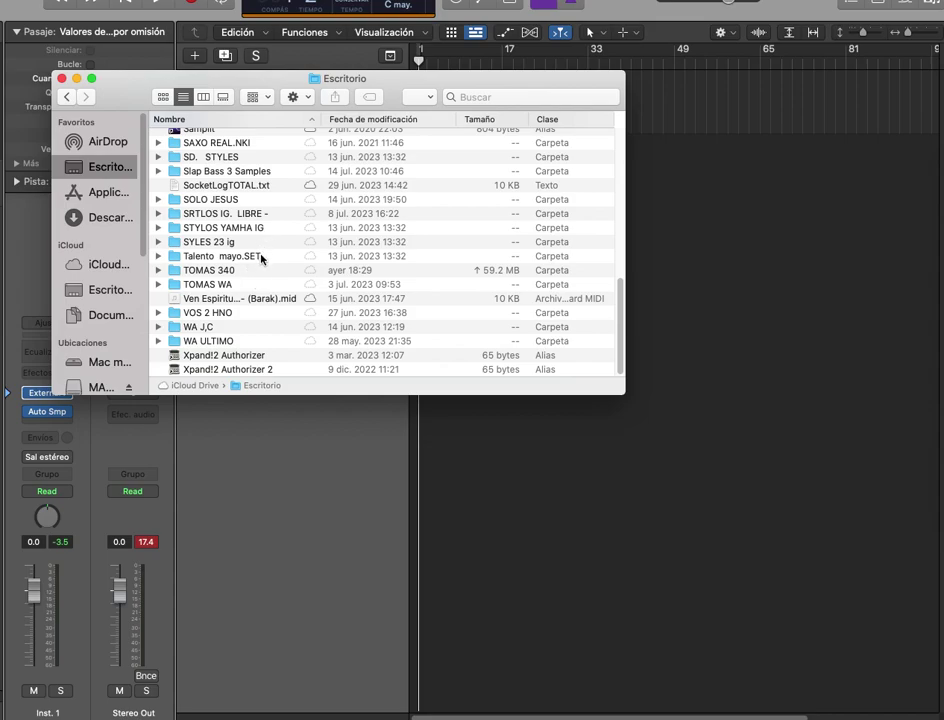
pyautogui.scroll(5, 262, 259)
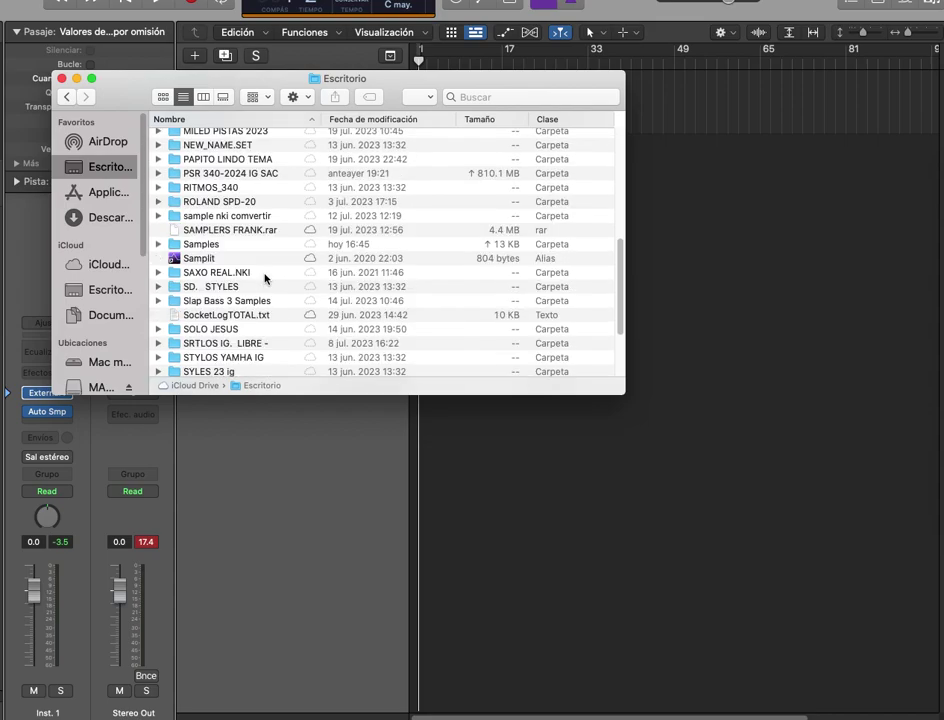
pyautogui.scroll(10, 265, 279)
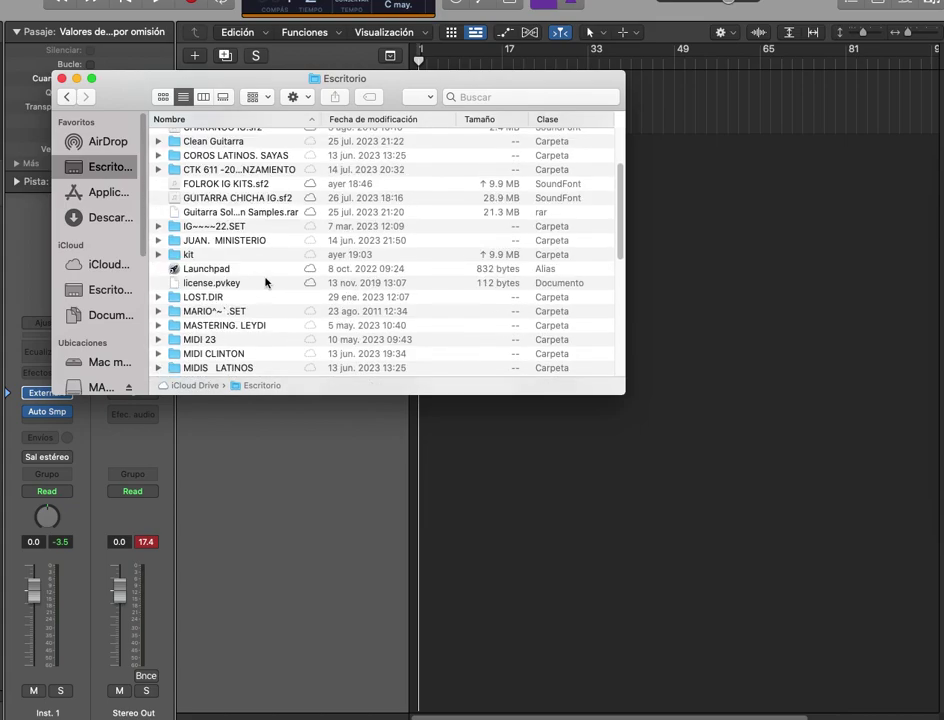
pyautogui.scroll(2, 265, 283)
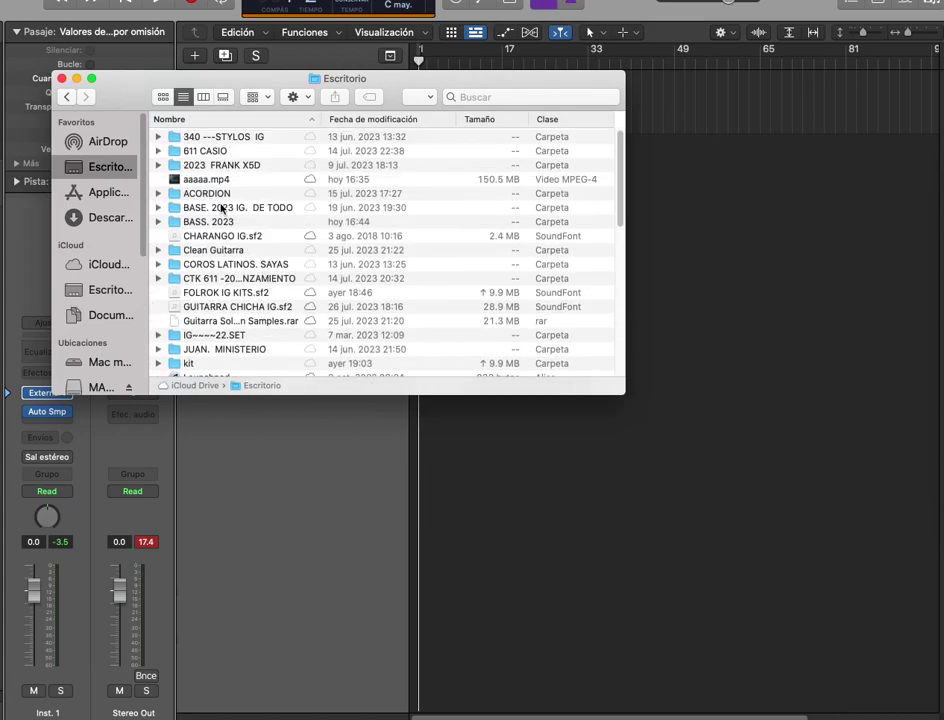
pyautogui.click(61, 78)
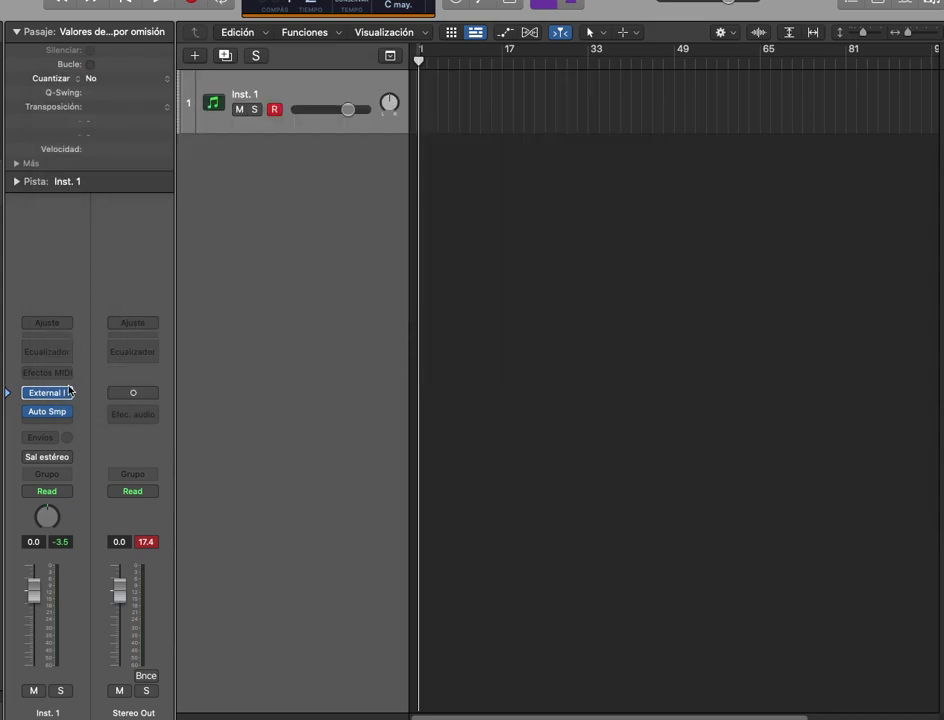
# Reopen the Auto Sampler and check the save dialog for the sampled instrument's name and folder, without starting another sampling
pyautogui.click(48, 412)
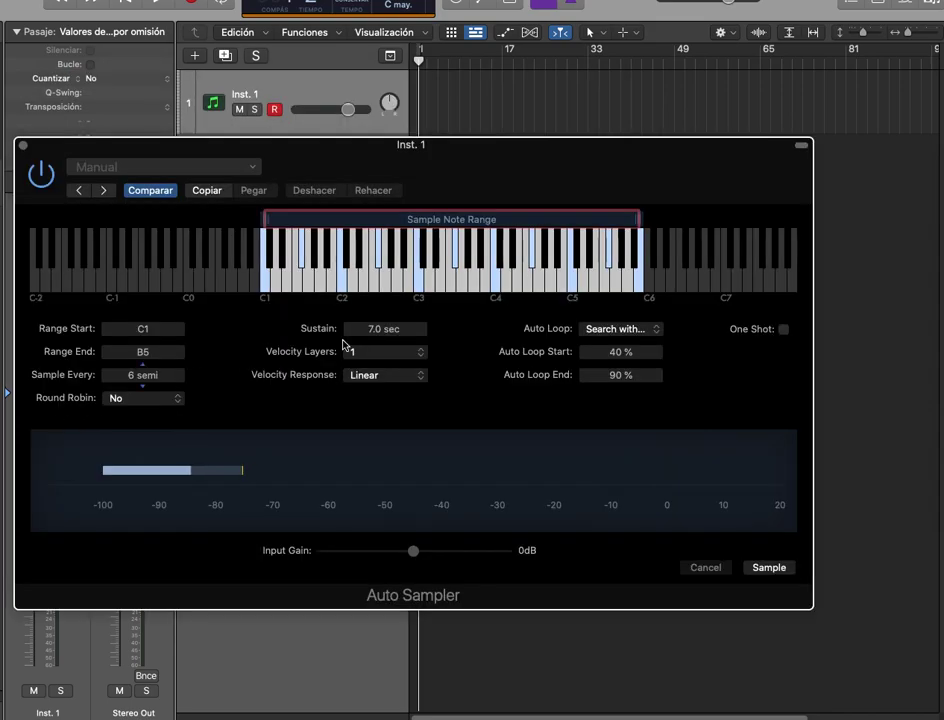
pyautogui.click(779, 572)
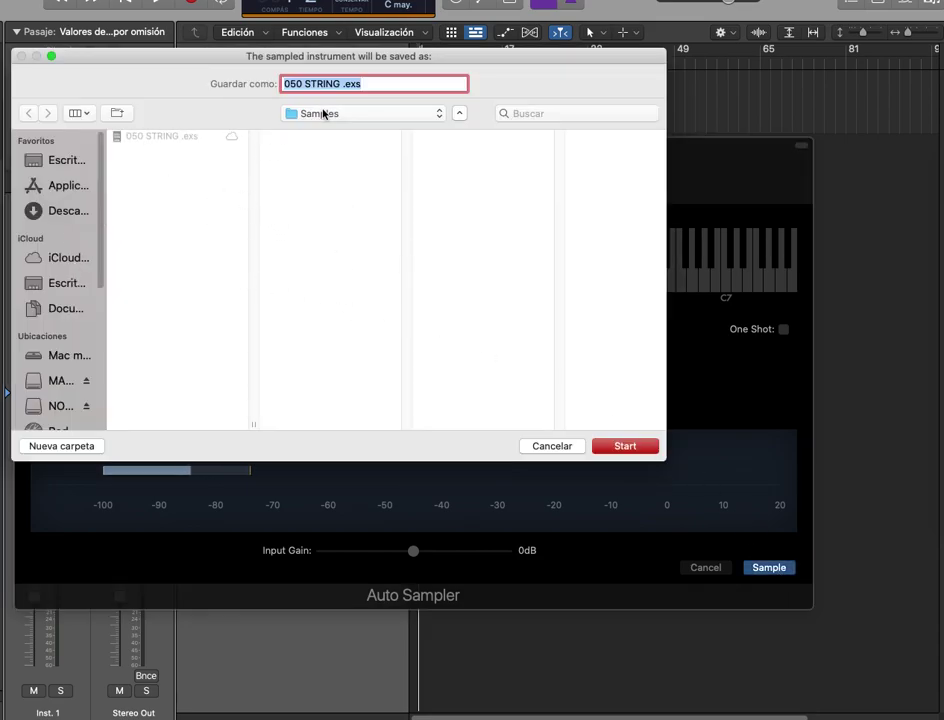
pyautogui.click(561, 447)
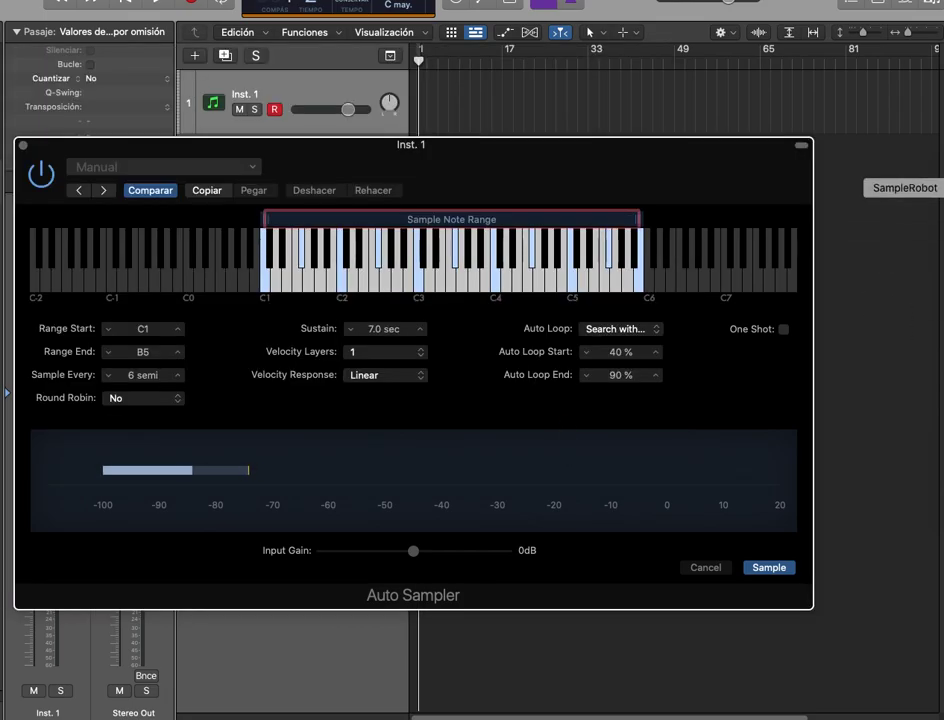
# Switch to Finder, open the Samples folder inside Escritorio and select the 050 STRING .exs file
pyautogui.click(942, 168)
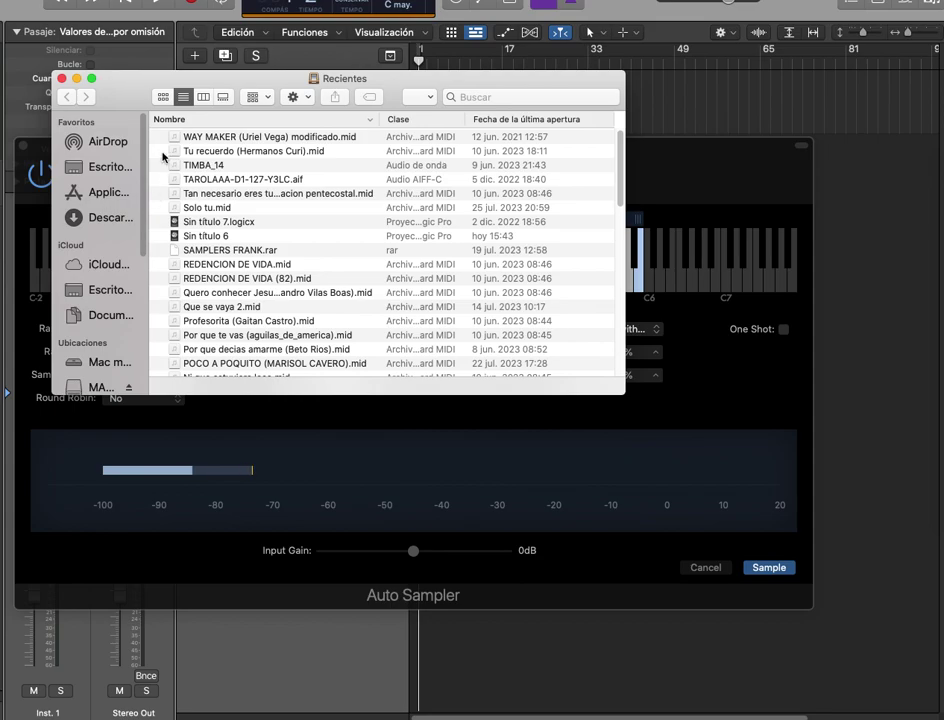
pyautogui.press('super+shift+d')
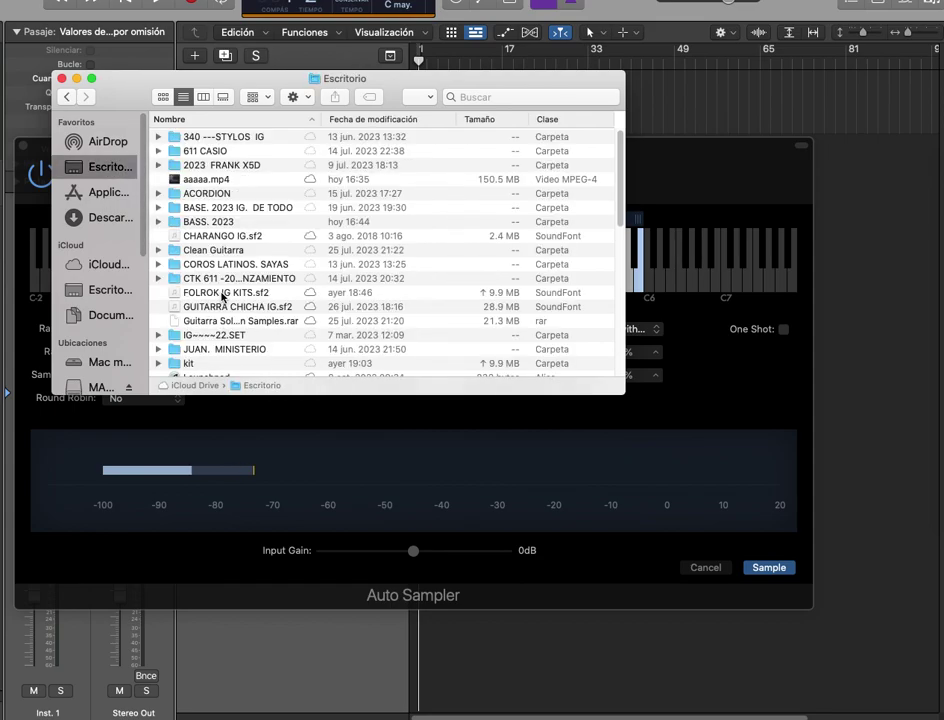
pyautogui.scroll(-5, 222, 297)
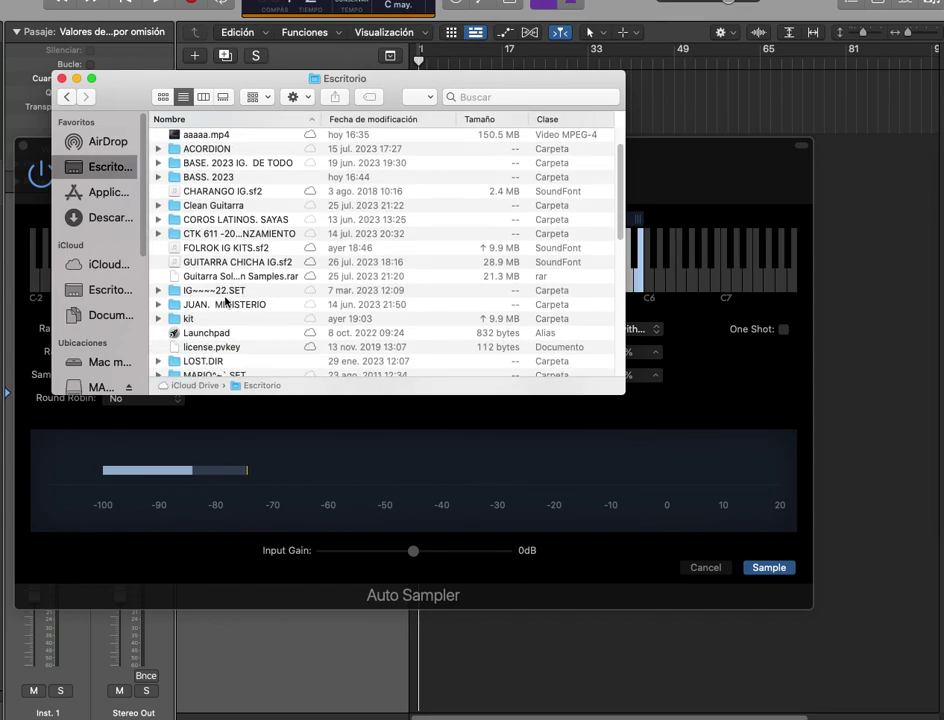
pyautogui.scroll(-6, 225, 299)
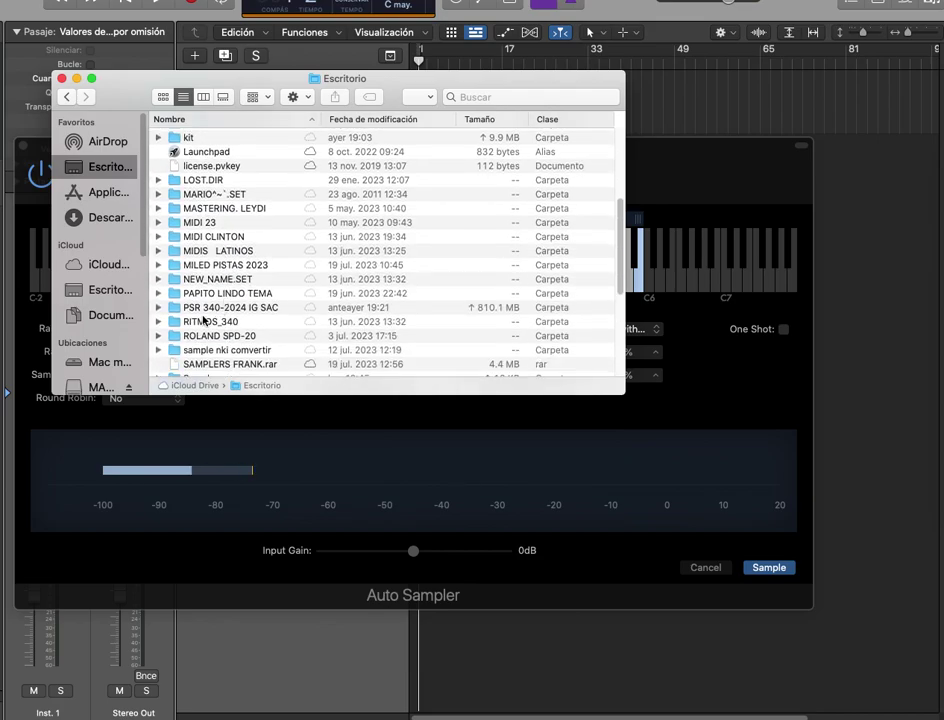
pyautogui.scroll(-2, 258, 322)
pyautogui.scroll(-1, 258, 322)
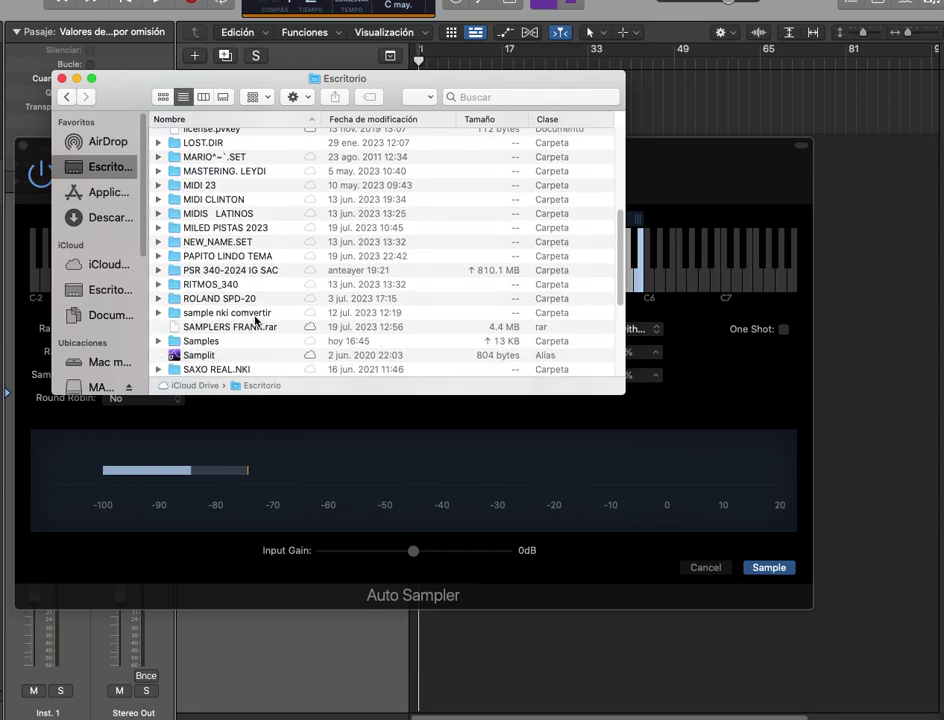
pyautogui.doubleClick(214, 343)
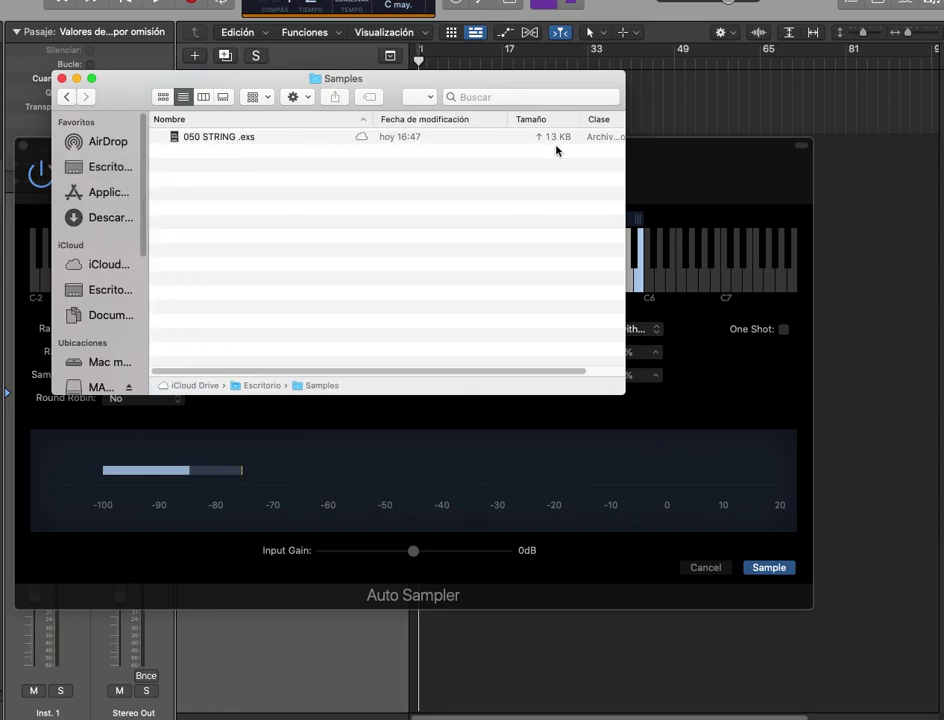
pyautogui.click(248, 146)
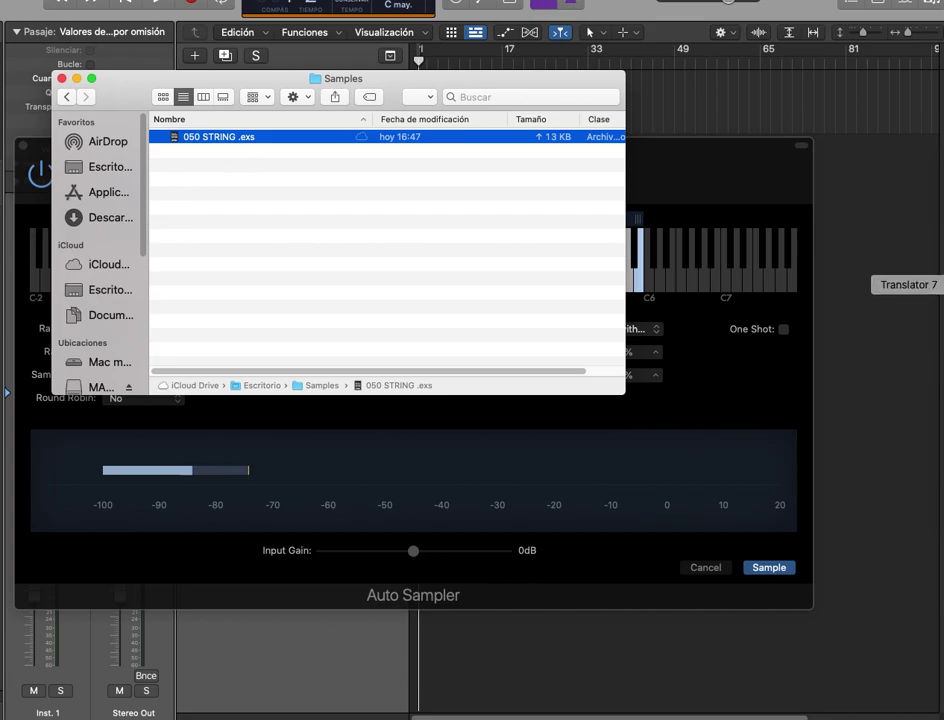
# Launch Translator 7 and close the Finder window that shows the Samples folder
pyautogui.click(943, 285)
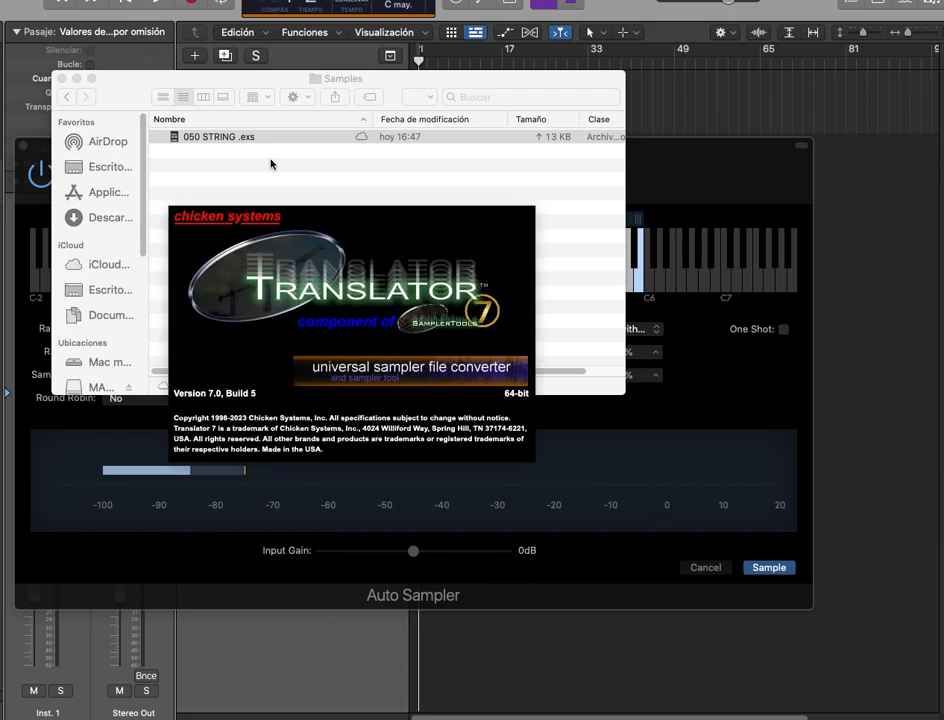
pyautogui.click(130, 89)
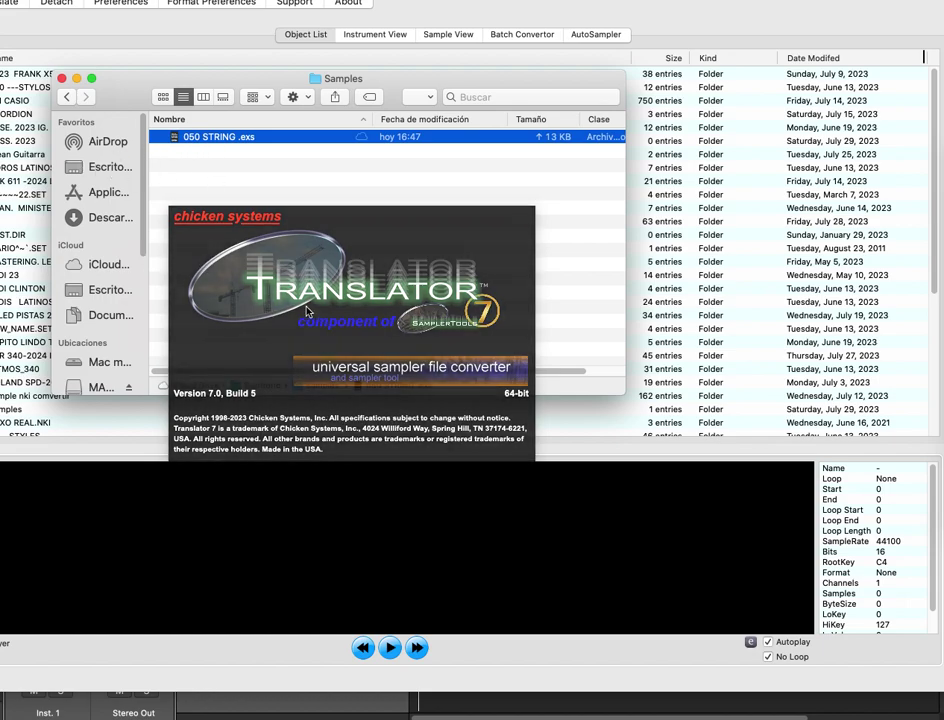
pyautogui.click(61, 78)
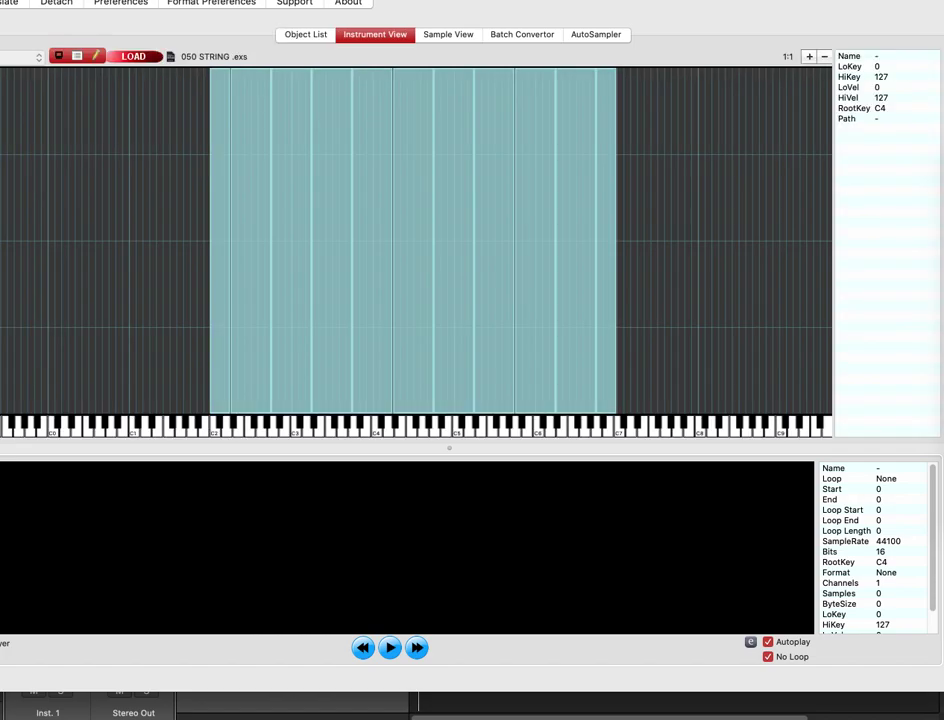
# Audition the C3 and F#4 sample zones of the 050 STRING .exs instrument
pyautogui.click(292, 234)
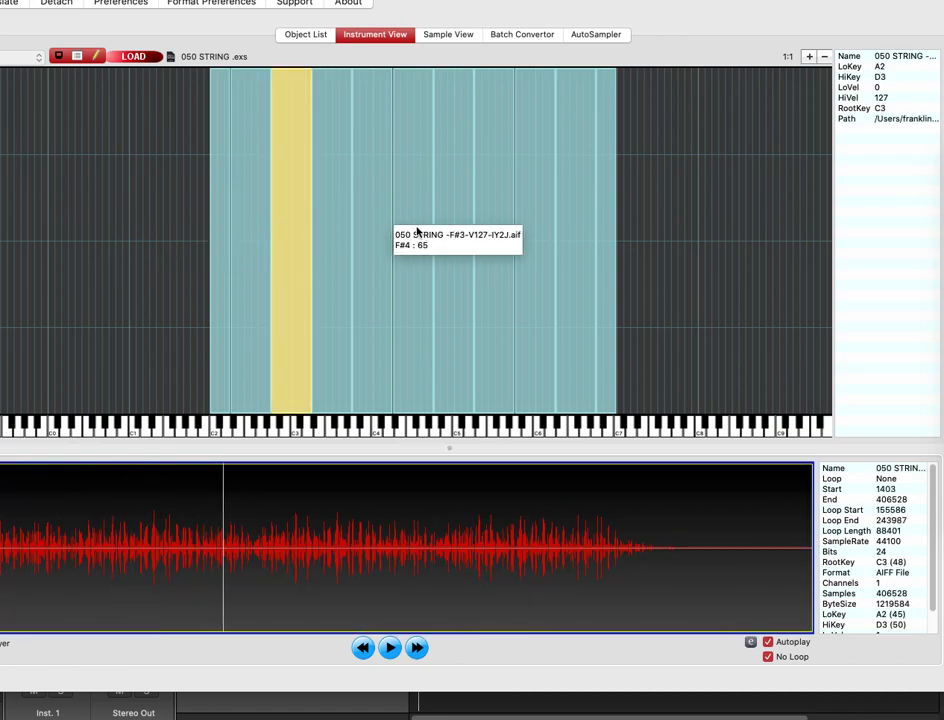
pyautogui.click(417, 232)
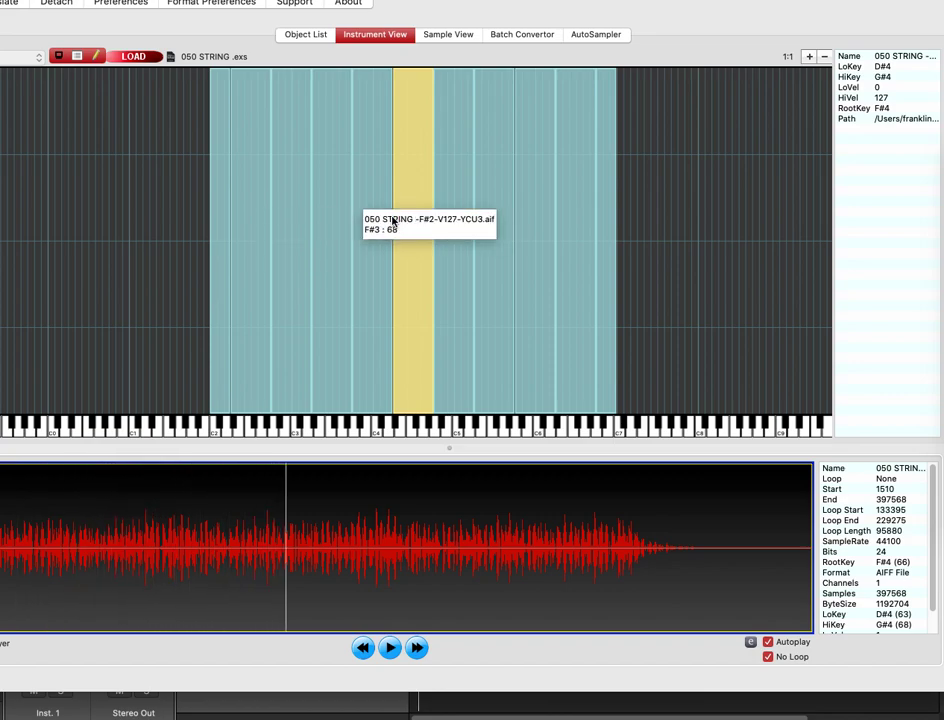
pyautogui.click(390, 648)
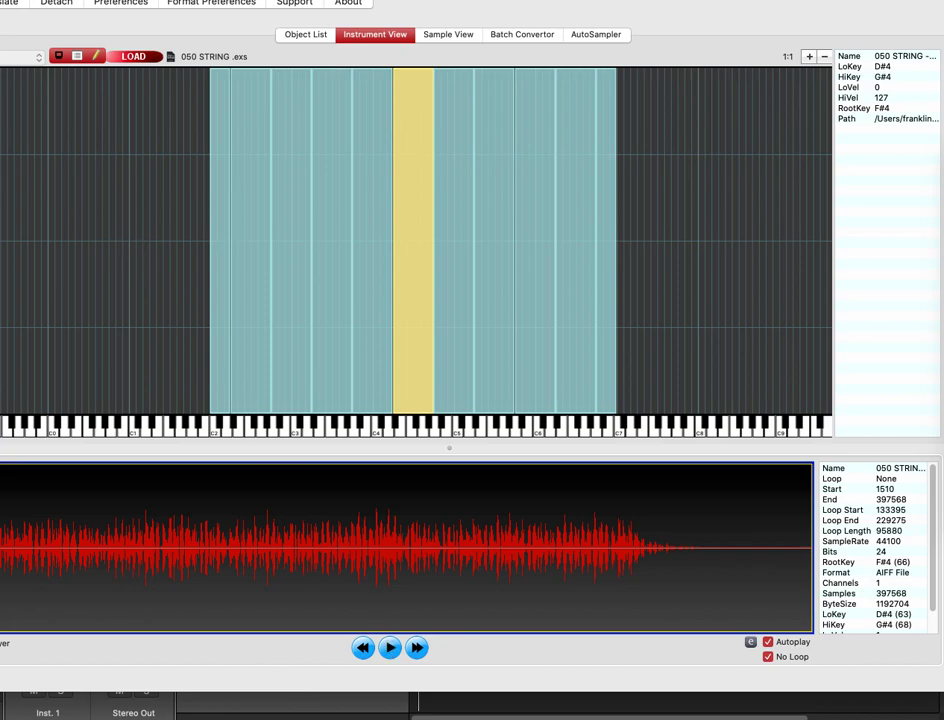
# Set up translating 050 STRING .exs from the object list to Kontakt 3.5 Instrument, with the Desktop's Samples folder as the first destination
pyautogui.click(306, 34)
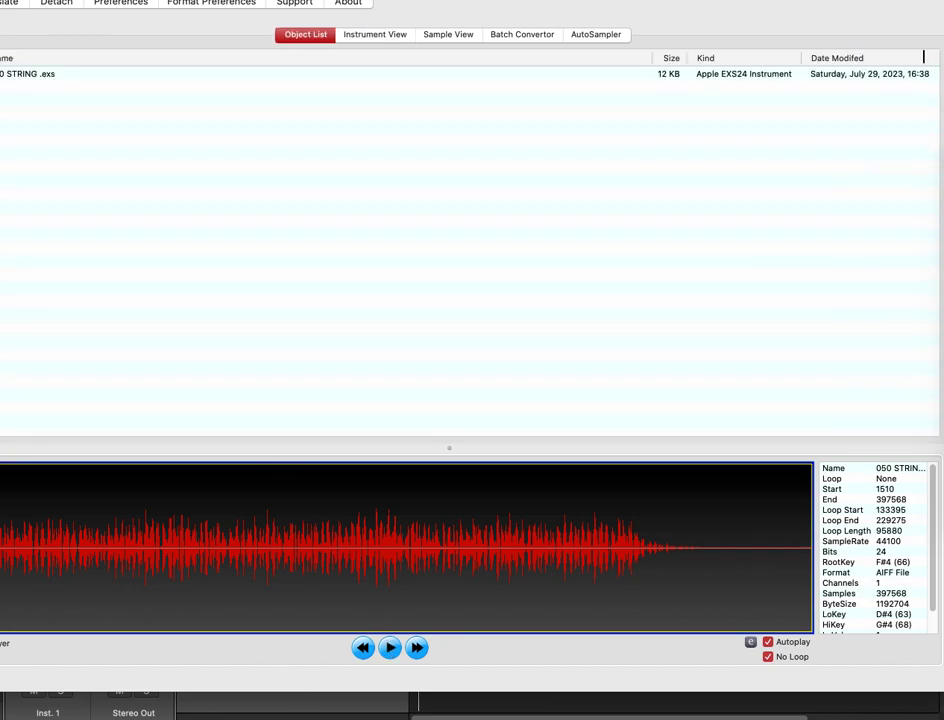
pyautogui.click(38, 76)
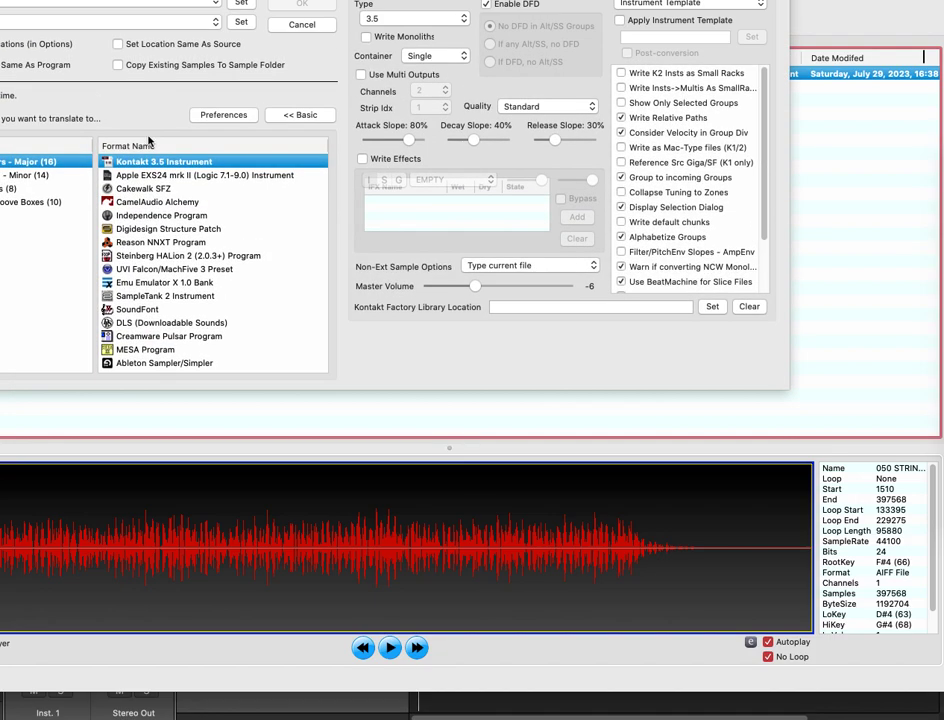
pyautogui.click(244, 5)
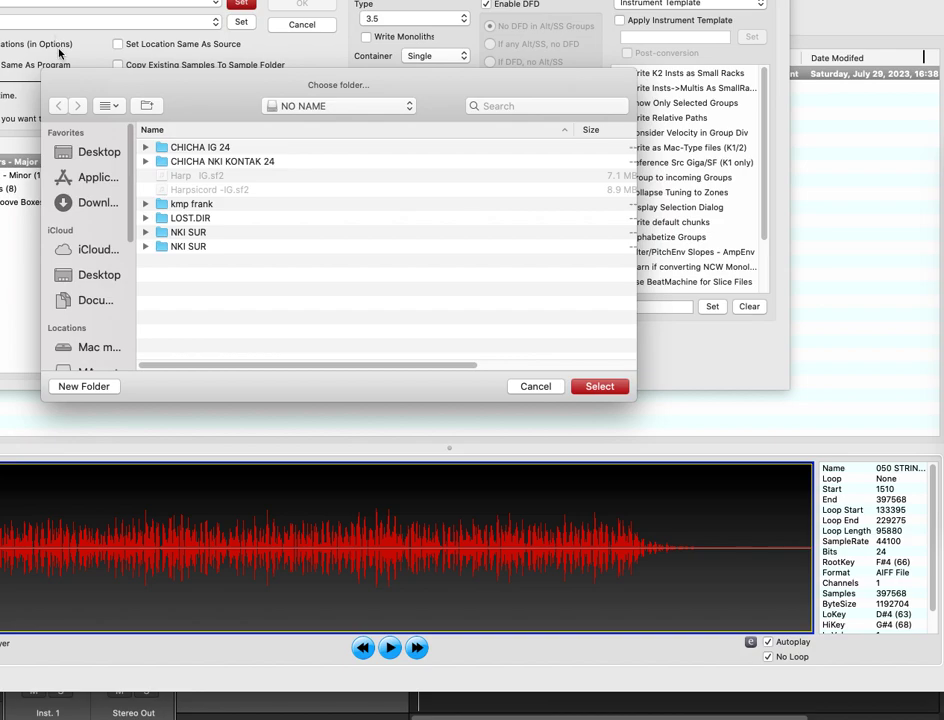
pyautogui.click(103, 155)
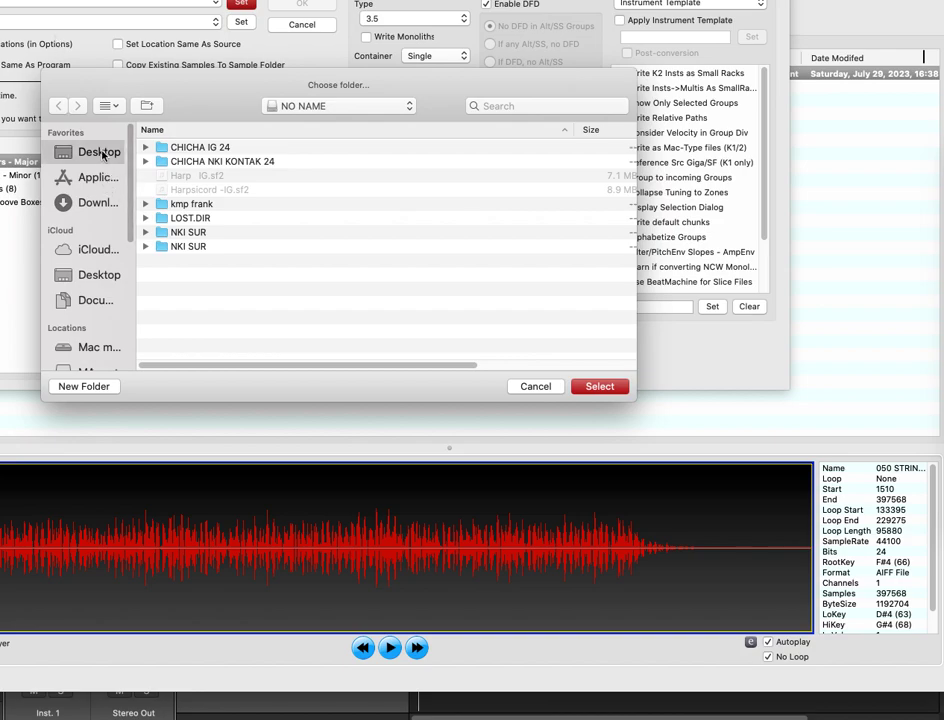
pyautogui.scroll(-2, 270, 268)
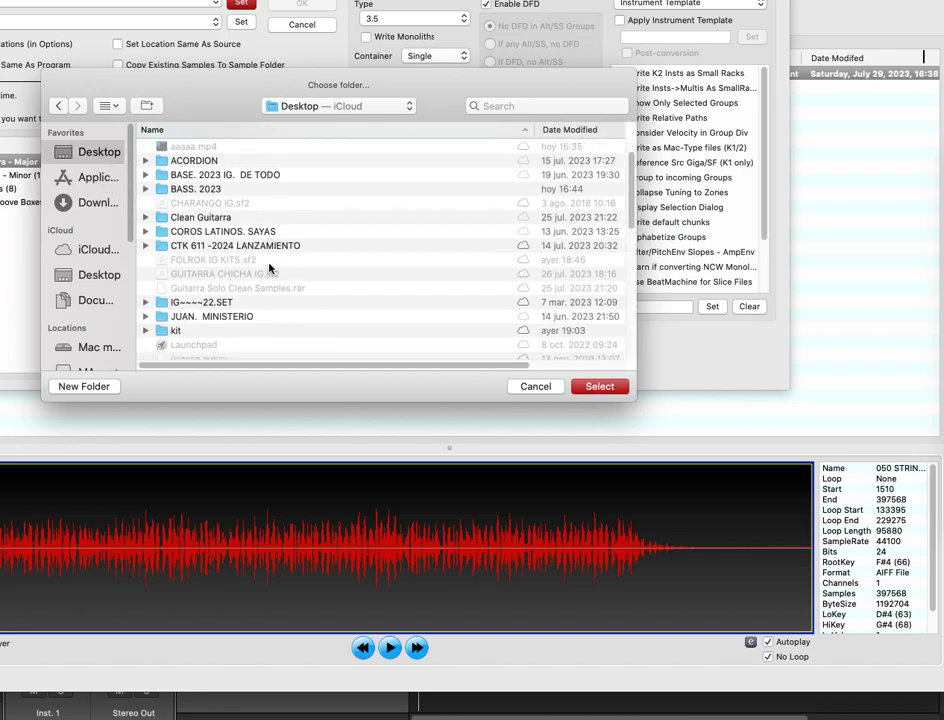
pyautogui.scroll(-6, 270, 268)
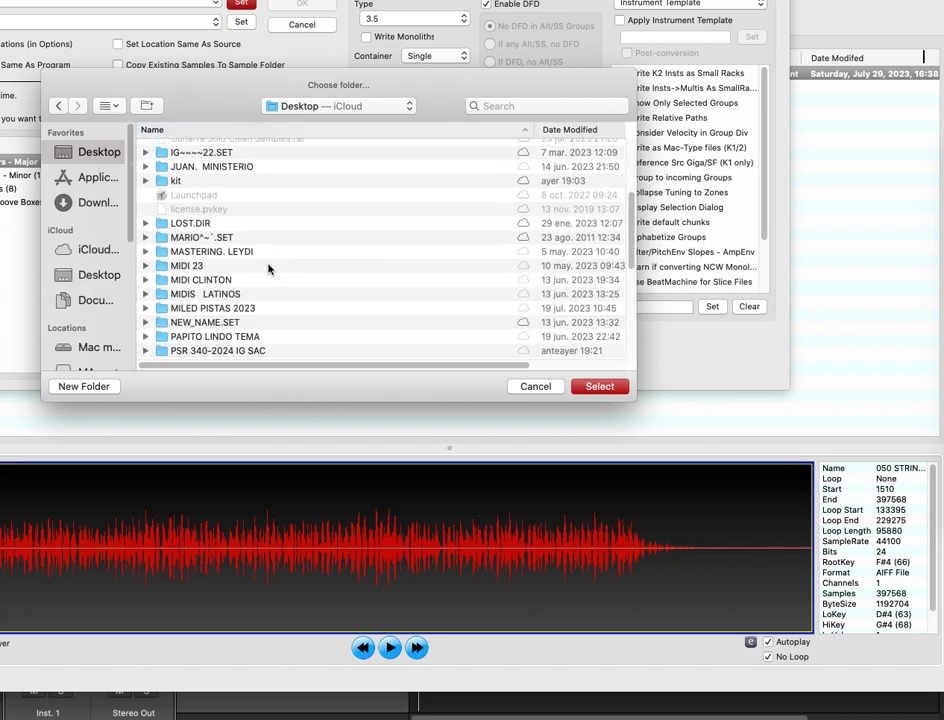
pyautogui.scroll(-3, 268, 268)
pyautogui.click(209, 288)
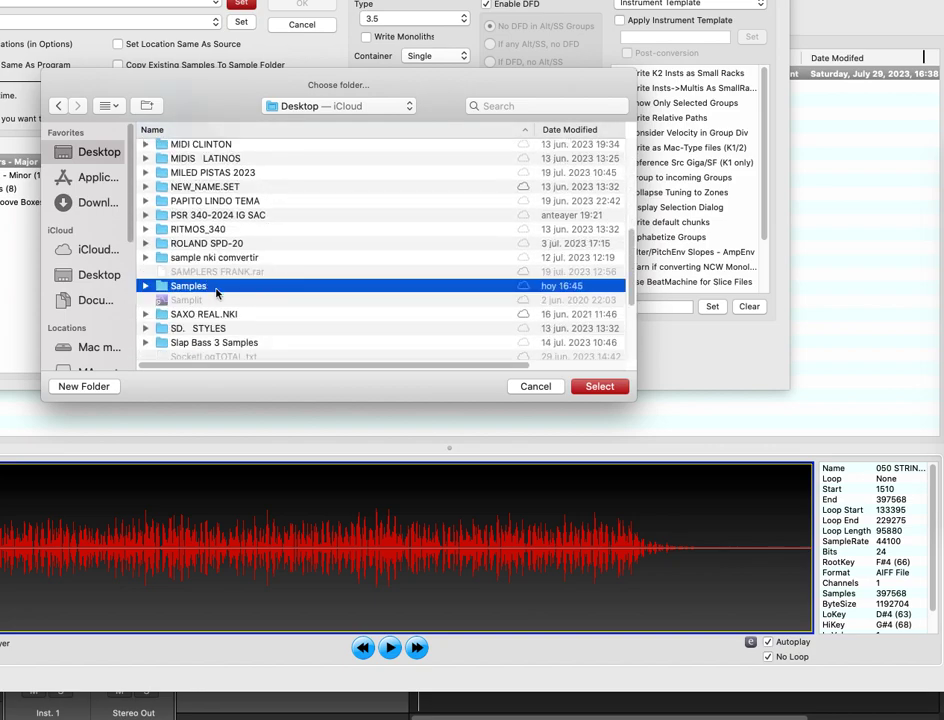
pyautogui.click(598, 388)
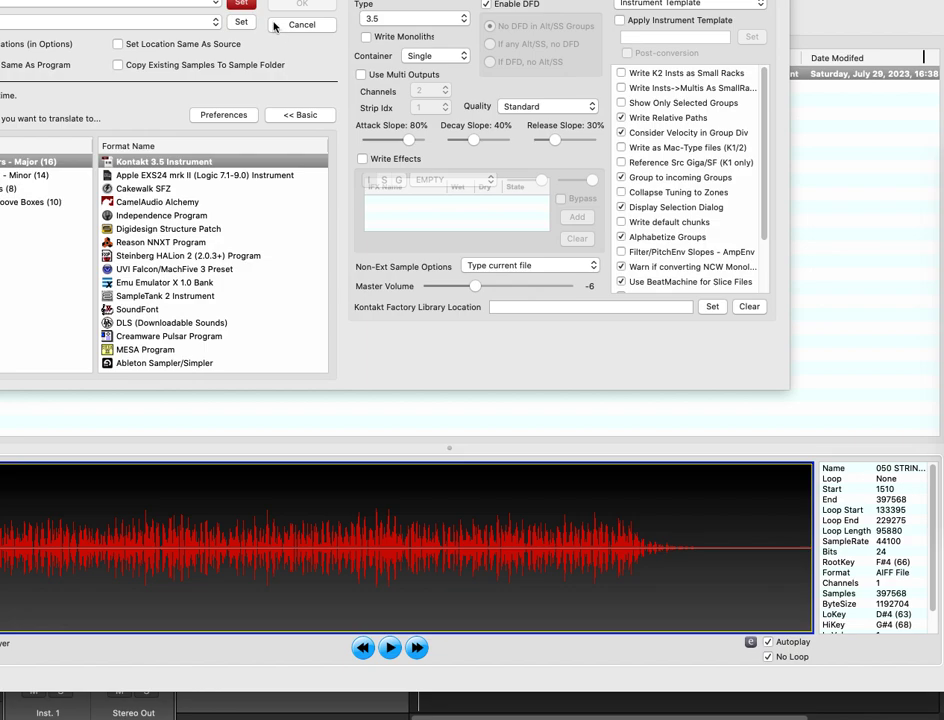
# Set the Desktop's Samples folder as the second destination location of the translation
pyautogui.click(246, 26)
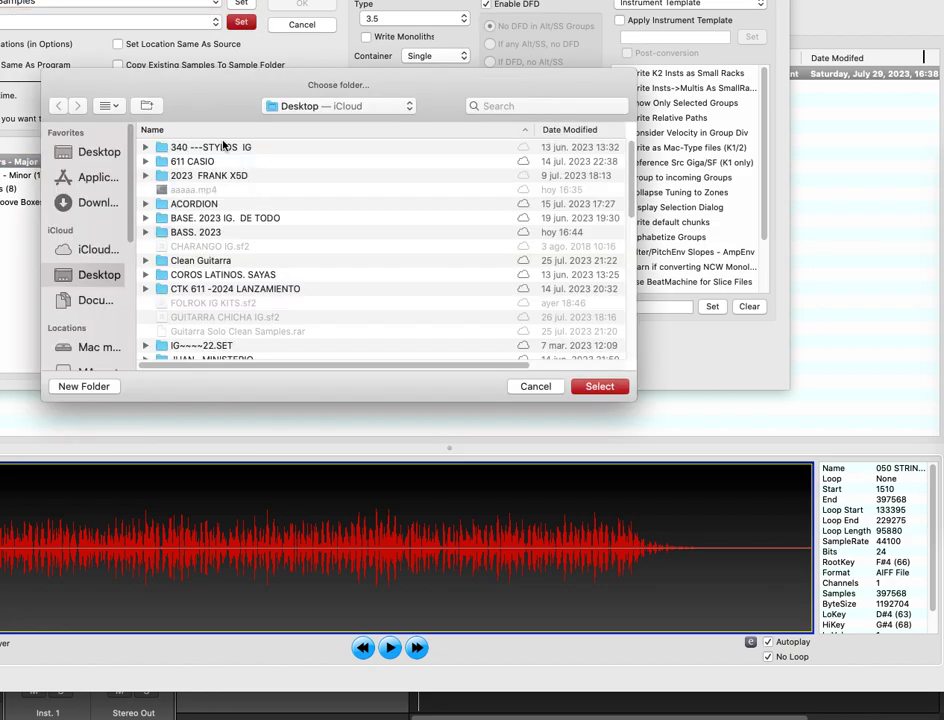
pyautogui.scroll(-5, 240, 290)
pyautogui.scroll(-3, 240, 292)
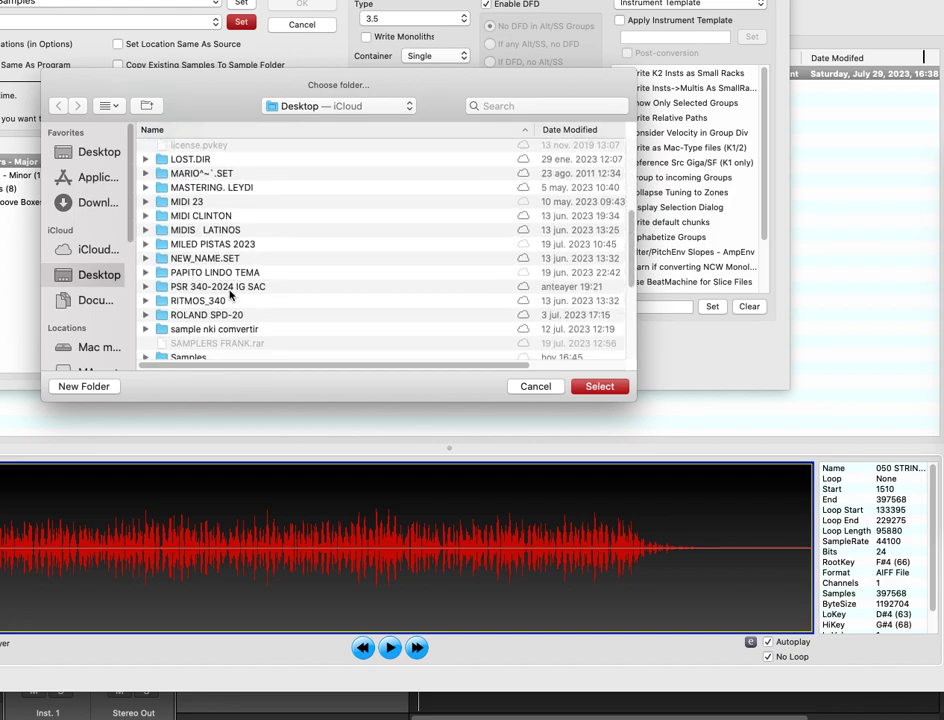
pyautogui.scroll(-1, 230, 294)
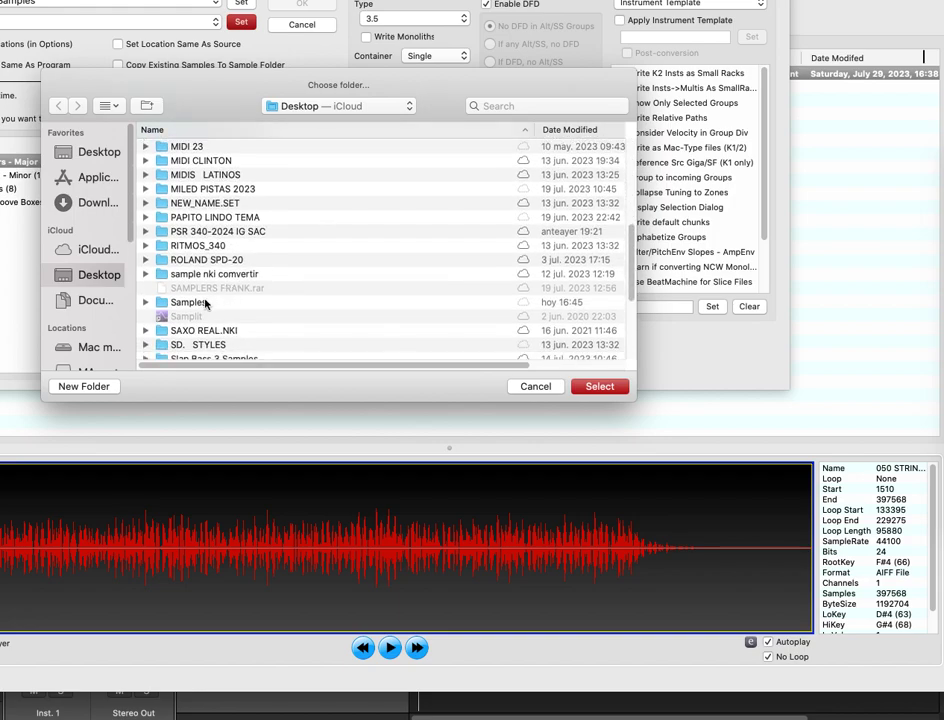
pyautogui.click(225, 303)
pyautogui.click(600, 386)
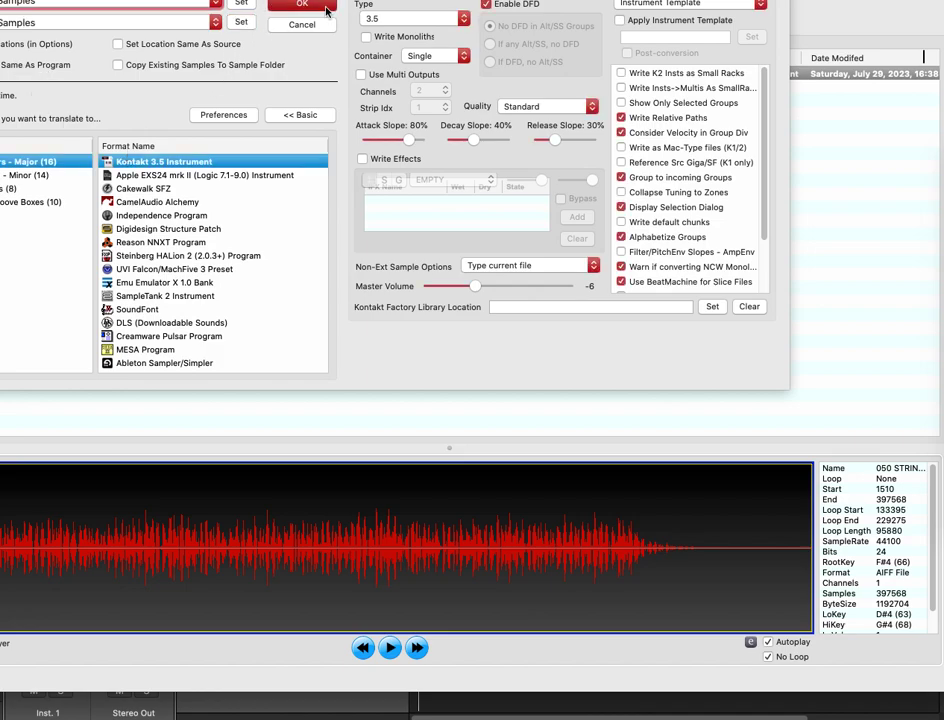
# Run the translation to Kontakt 3.5, check its enclosing folder and close that Finder window
pyautogui.click(324, 8)
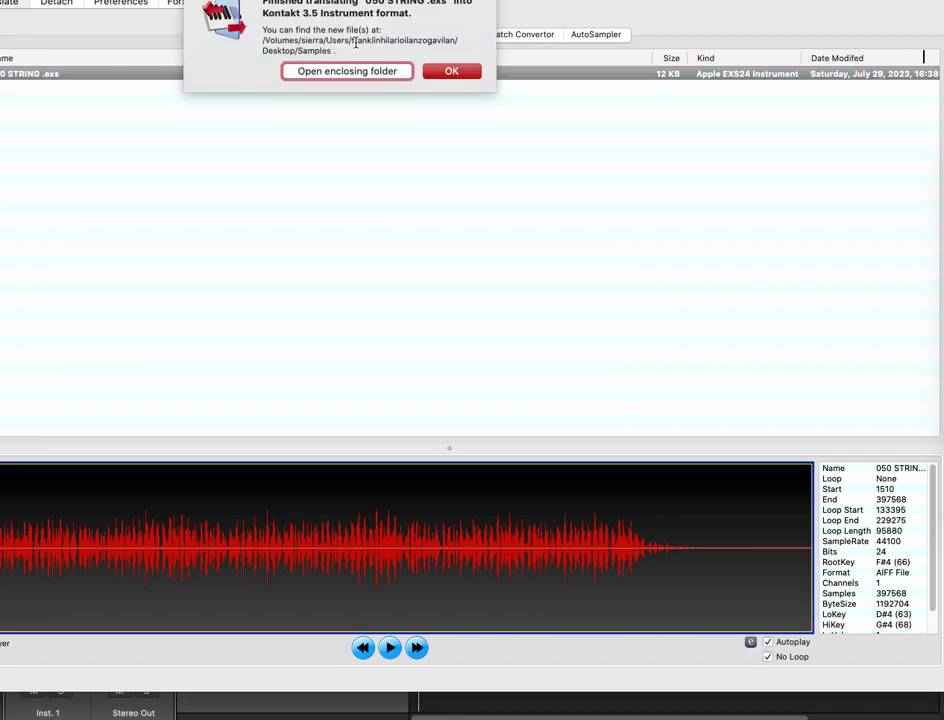
pyautogui.click(372, 72)
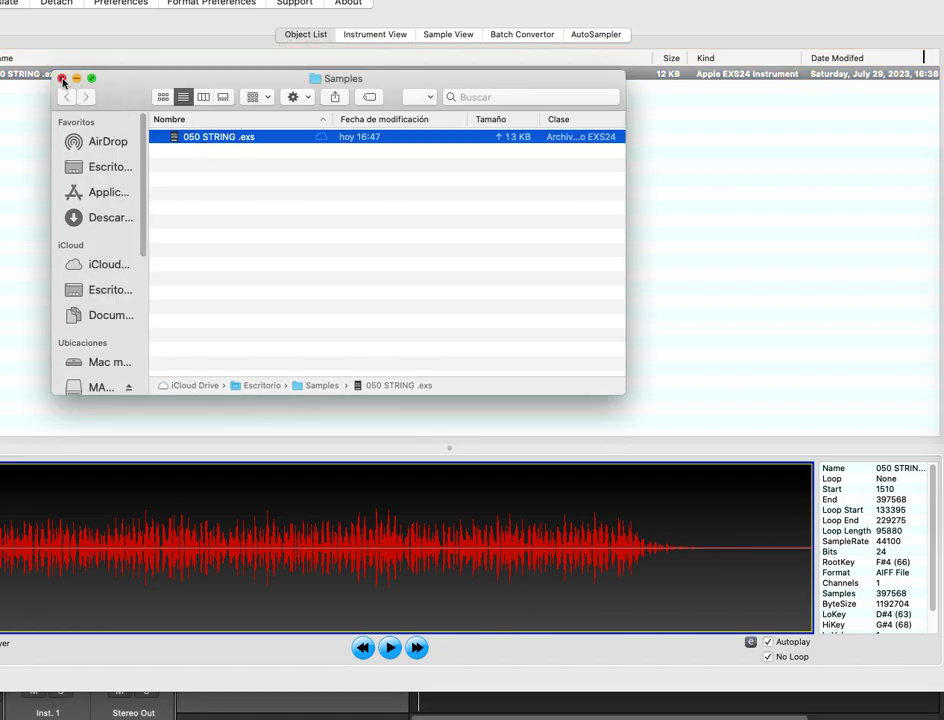
pyautogui.click(61, 77)
# Look through both Samples folders inside Escritorio in Finder for the translated Kontakt instrument
pyautogui.click(942, 168)
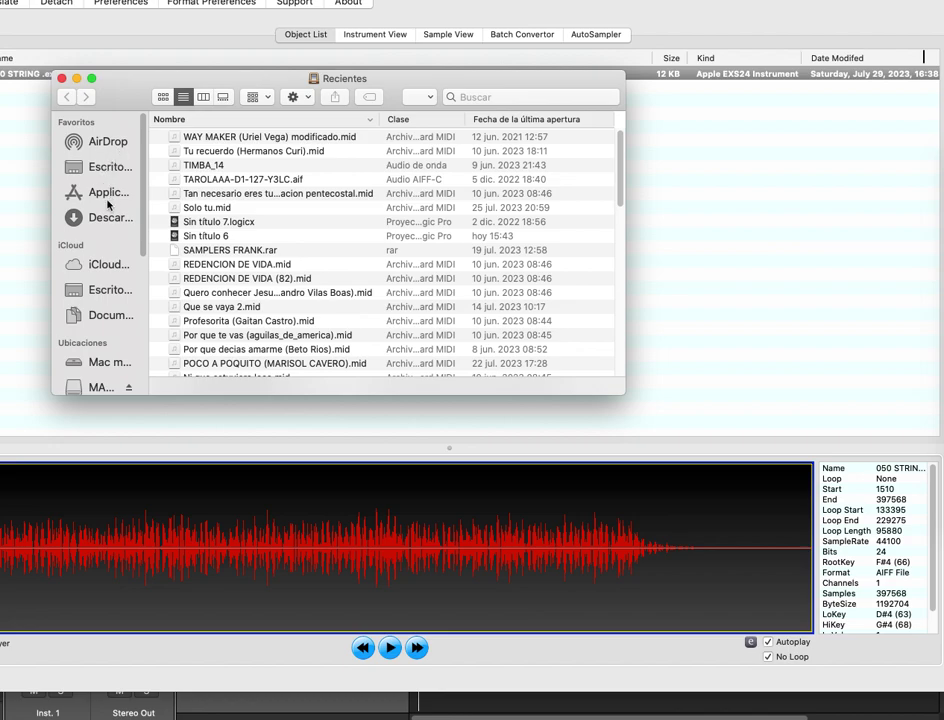
pyautogui.click(108, 167)
pyautogui.scroll(-1, 352, 287)
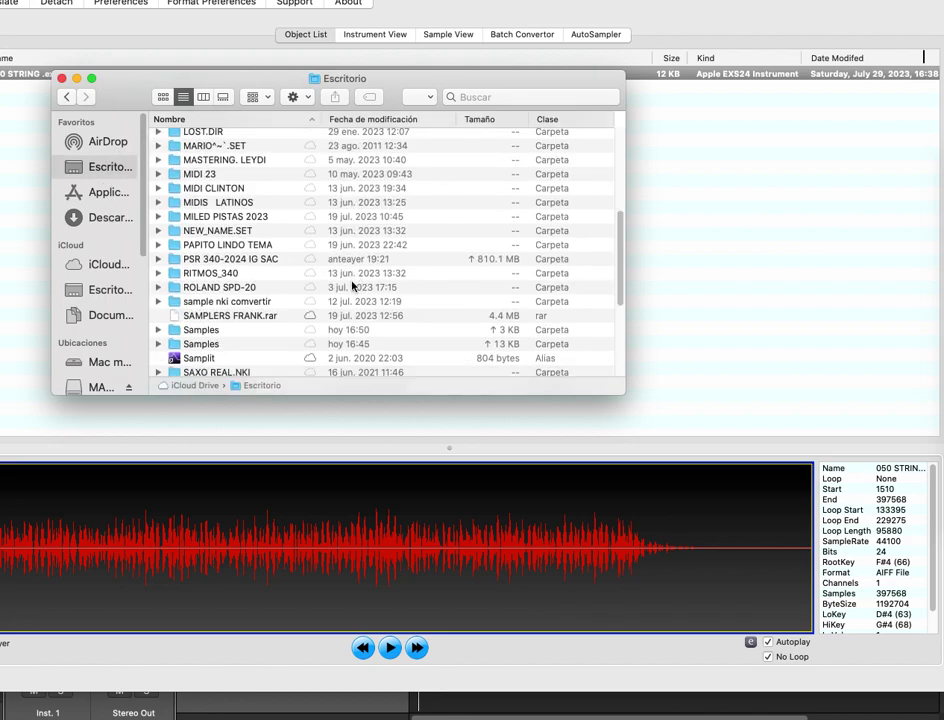
pyautogui.scroll(-5, 352, 287)
pyautogui.scroll(-1, 295, 290)
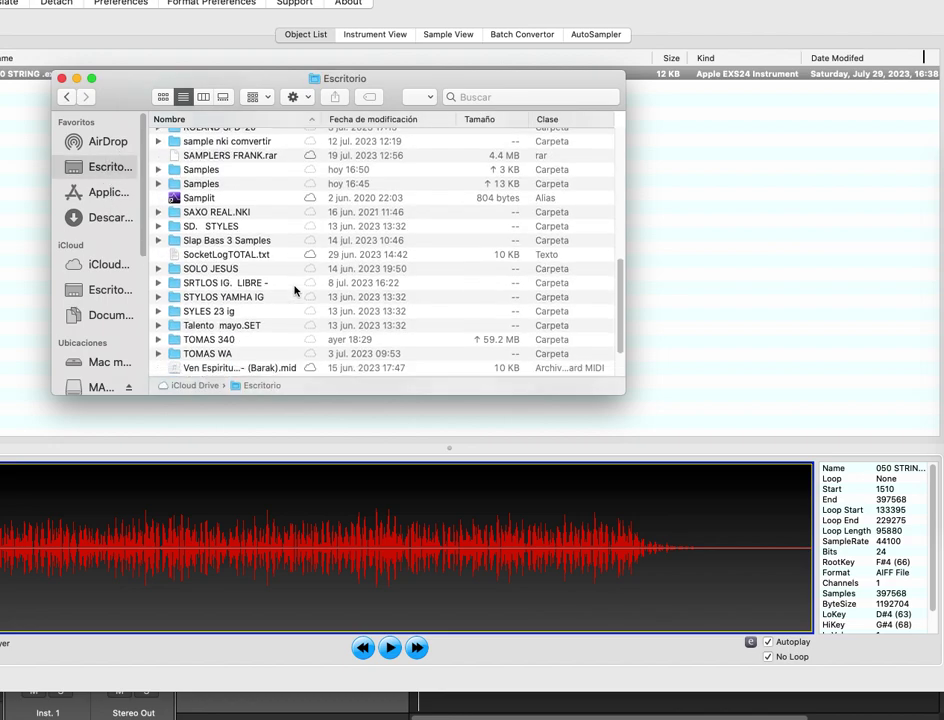
pyautogui.scroll(-4, 295, 290)
pyautogui.scroll(-2, 295, 290)
pyautogui.scroll(5, 295, 290)
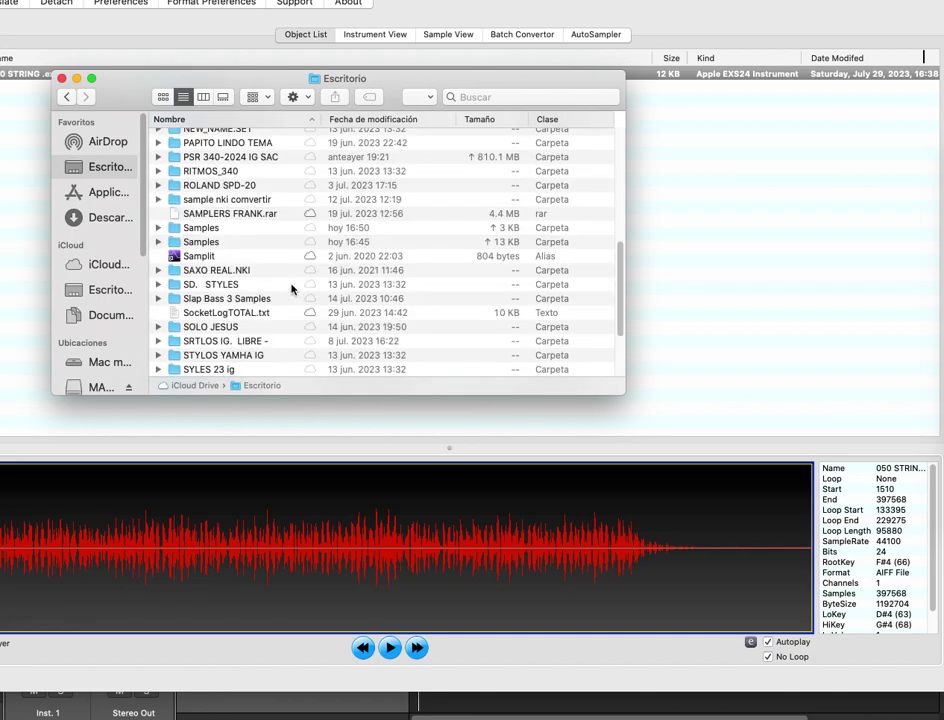
pyautogui.doubleClick(225, 243)
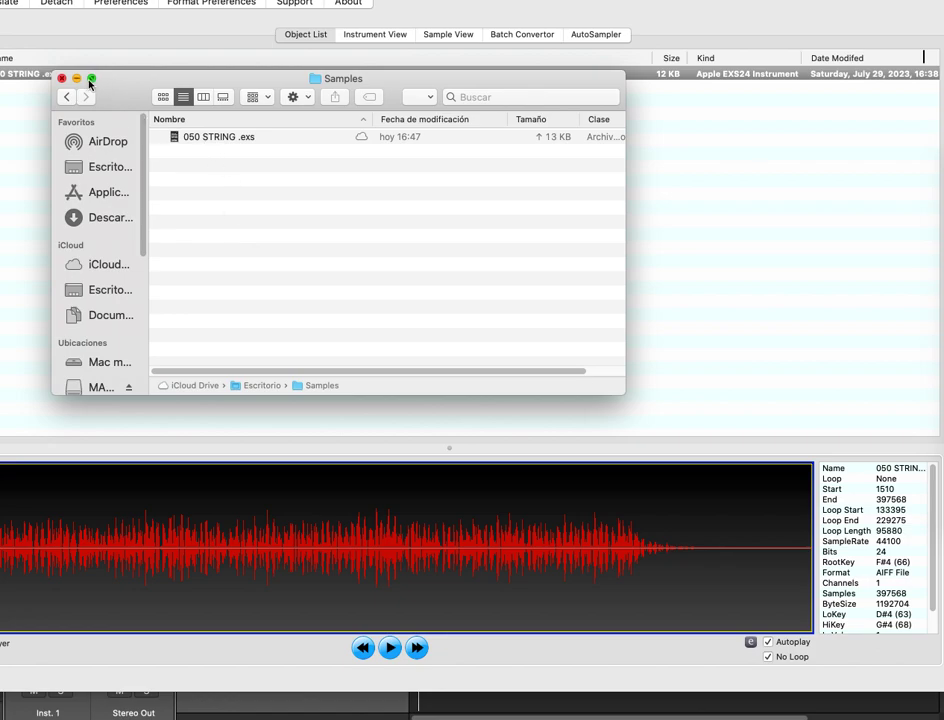
pyautogui.click(66, 97)
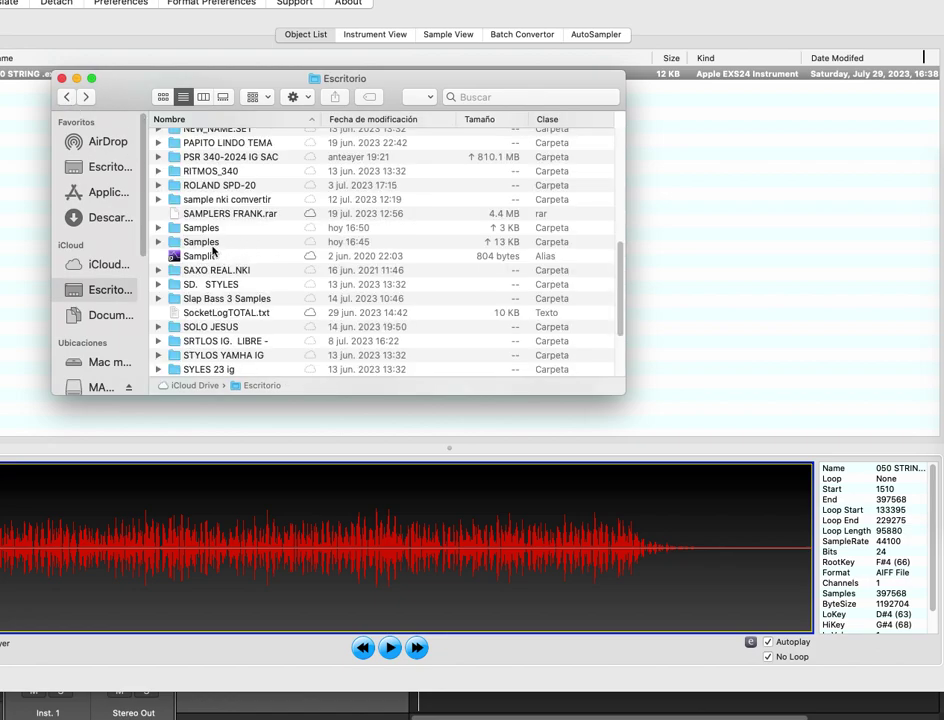
pyautogui.doubleClick(212, 229)
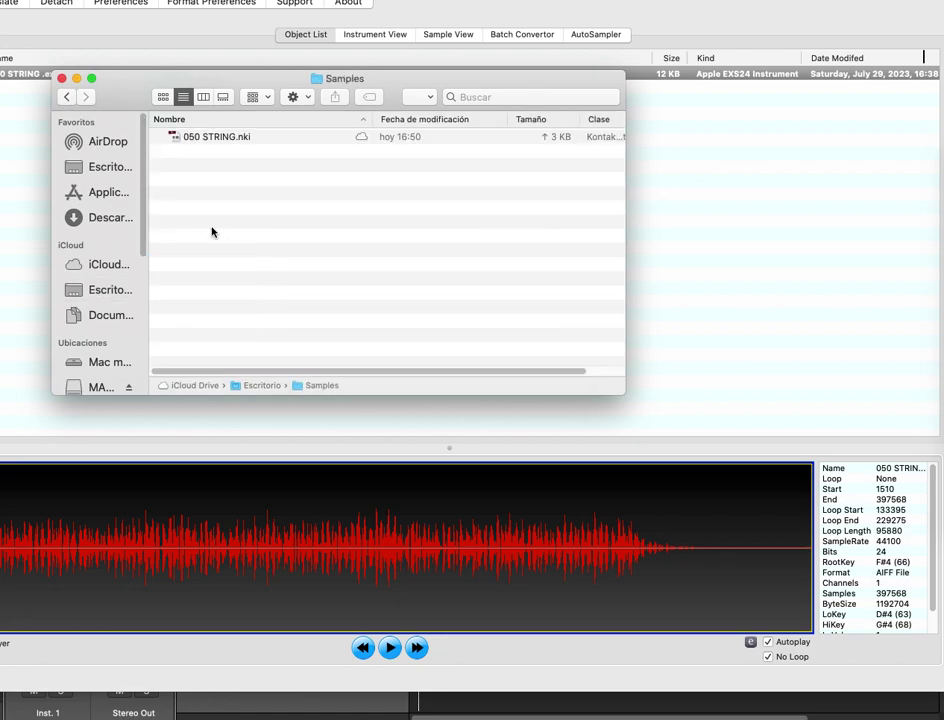
# Open 050 STRING.nki from the Samples folder in Kontakt (6.7.1 (R0)) and audition a note on the virtual keyboard
pyautogui.click(224, 140)
pyautogui.rightClick(224, 138)
pyautogui.moveTo(290, 157)
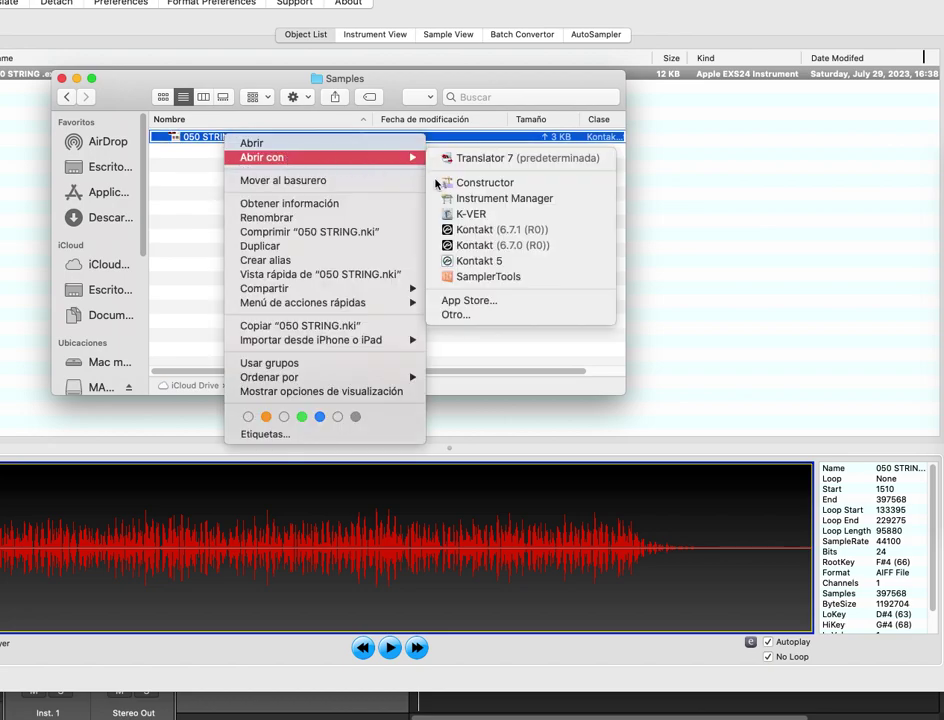
pyautogui.click(467, 231)
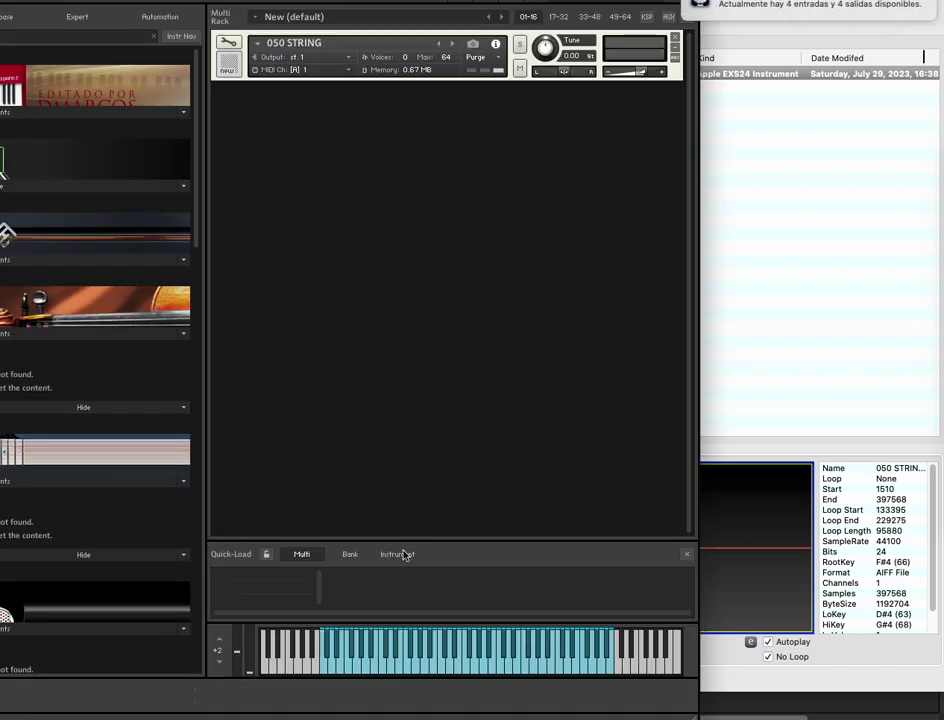
pyautogui.click(418, 640)
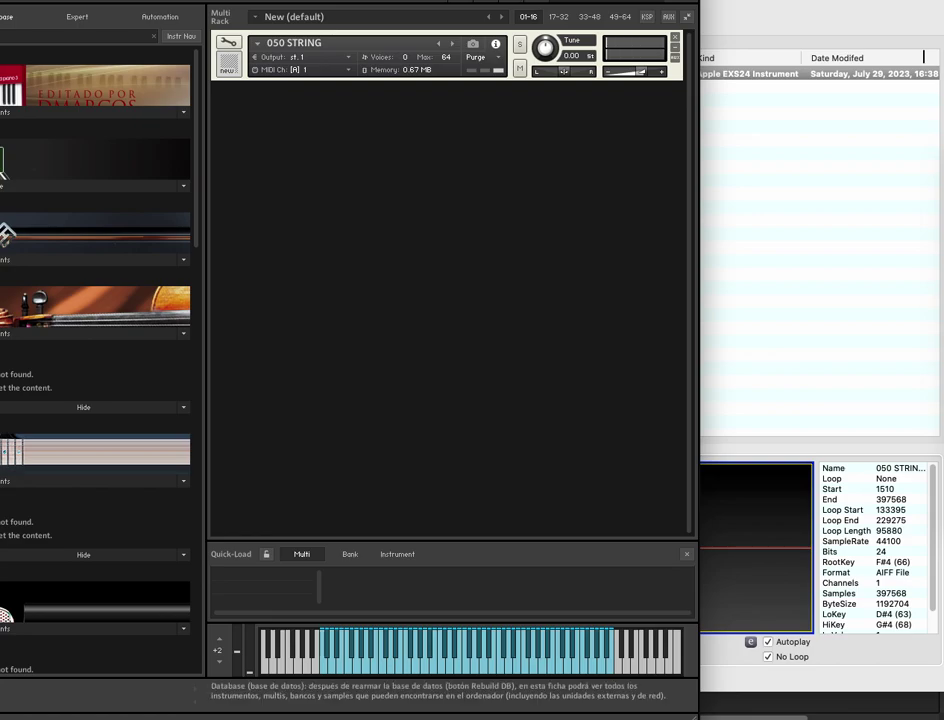
# Open the 050 STRING instrument for editing and inspect its sample loops and key zones in the Wave Editor and Mapping Editor
pyautogui.click(229, 42)
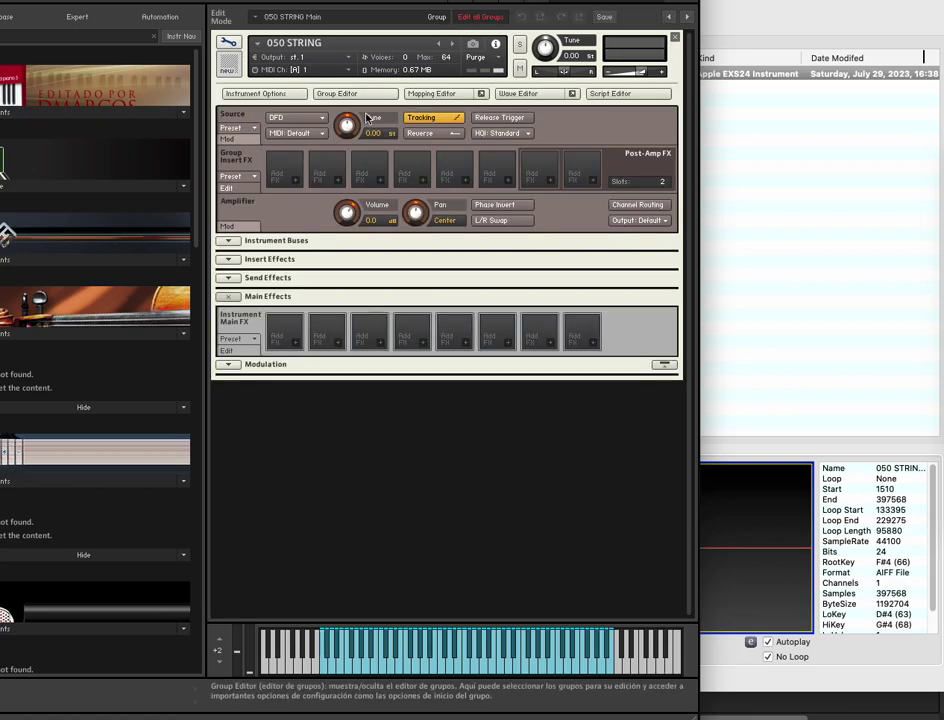
pyautogui.click(503, 93)
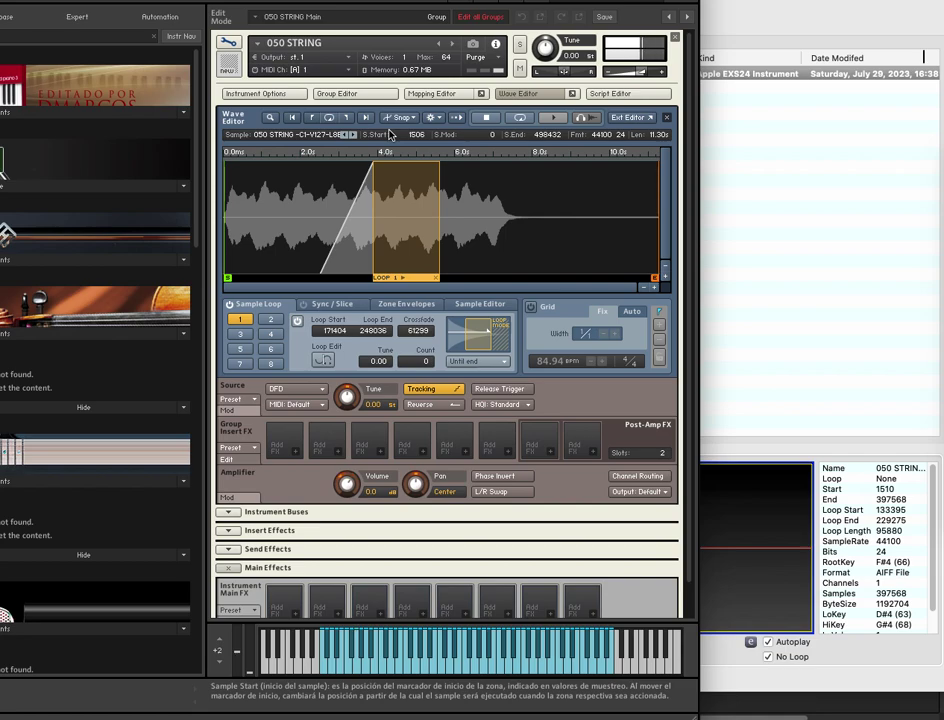
pyautogui.click(425, 93)
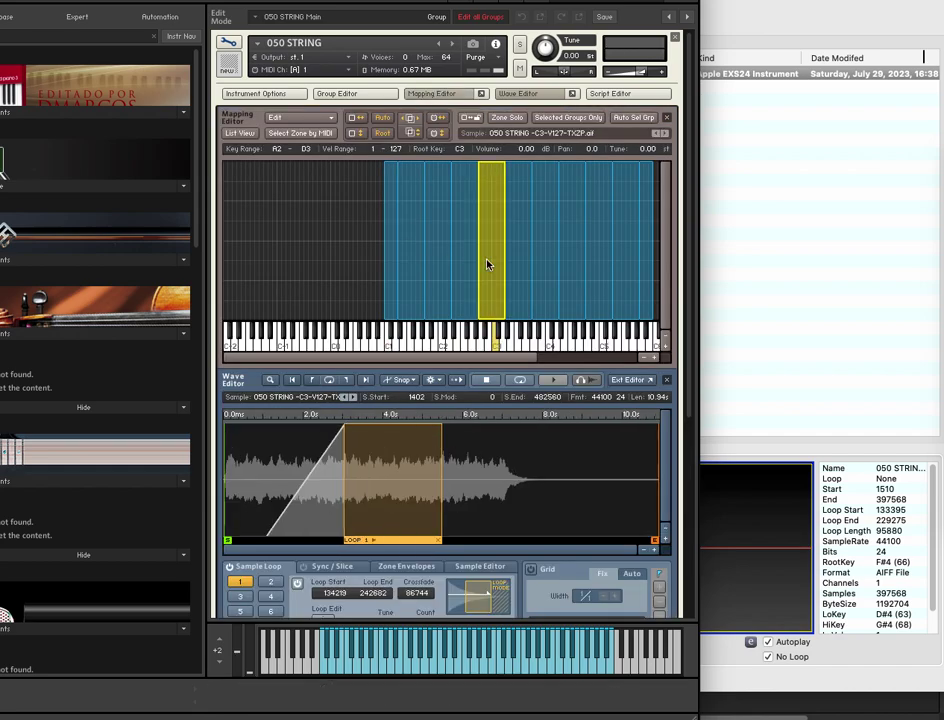
pyautogui.click(539, 263)
pyautogui.click(588, 265)
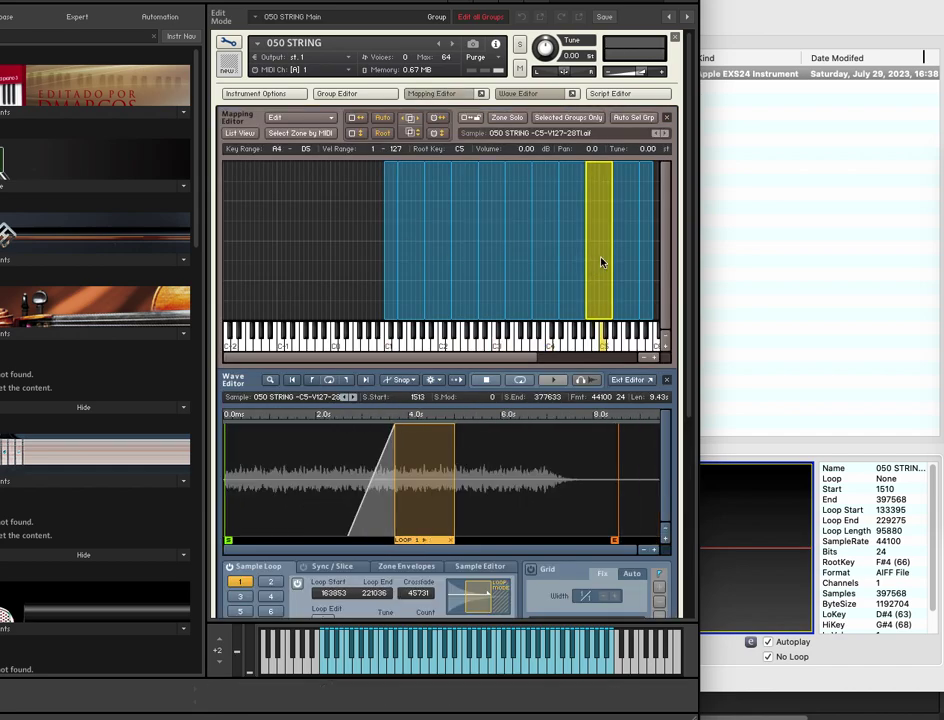